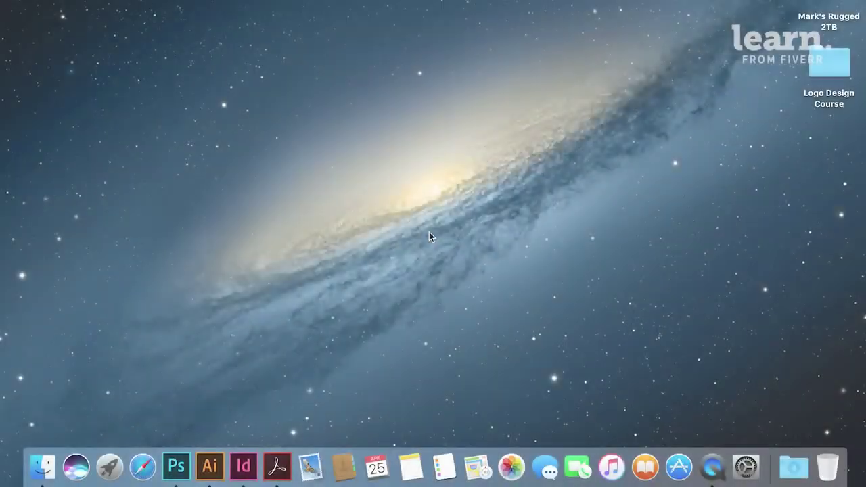
Launch Illustrator and create a 5 × 5 in Custom document named 'Illustrator Practice'
left_click(209, 467)
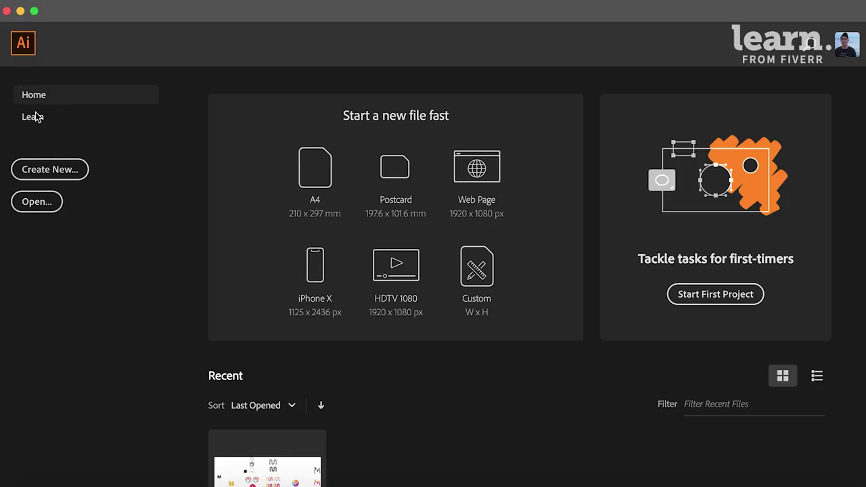
left_click(49, 169)
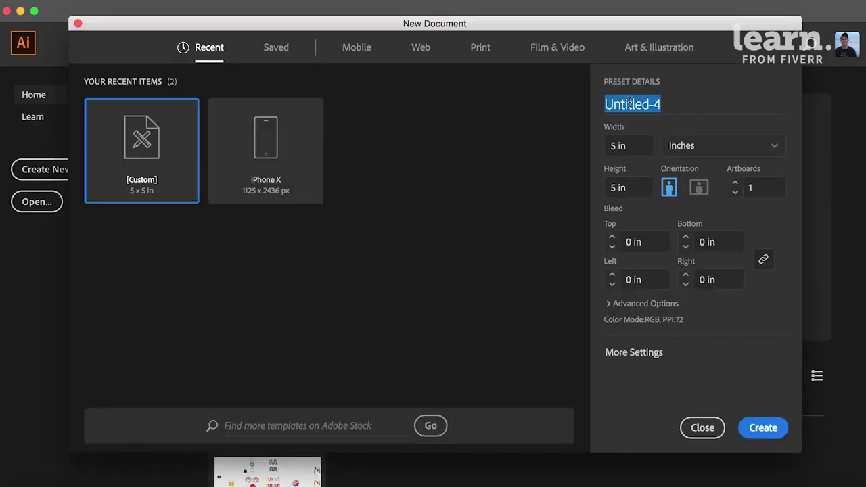
type("Illustrator ")
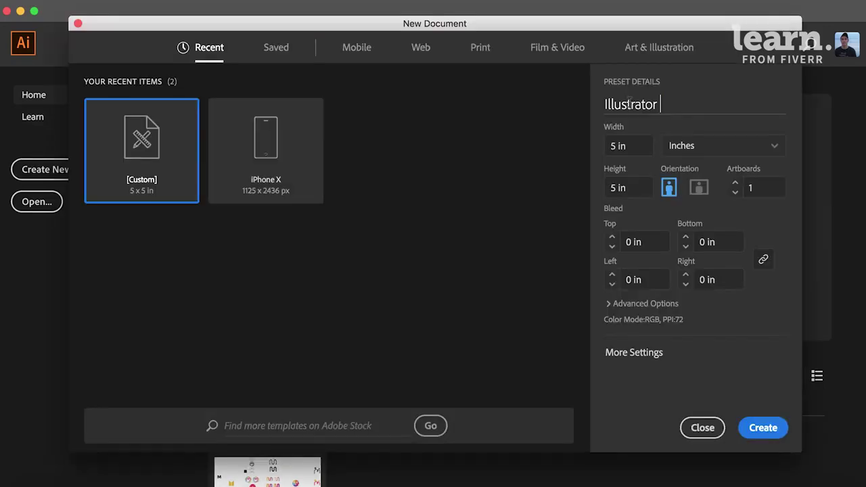
type("Practice")
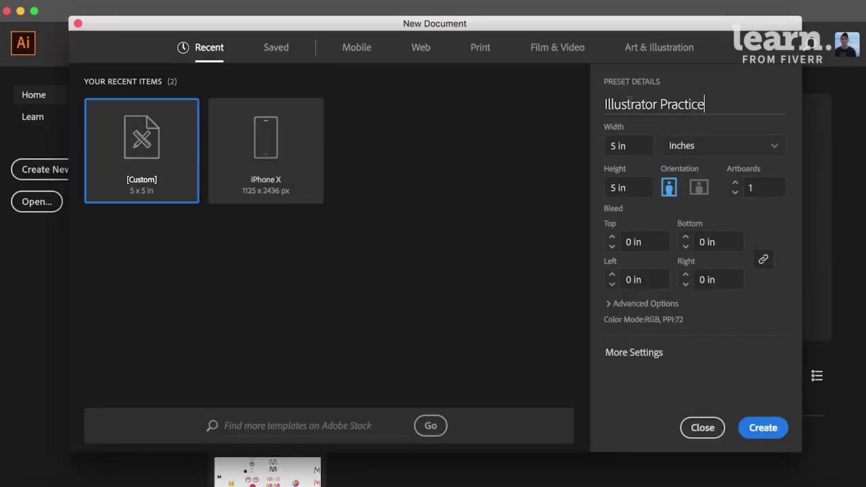
left_click(760, 424)
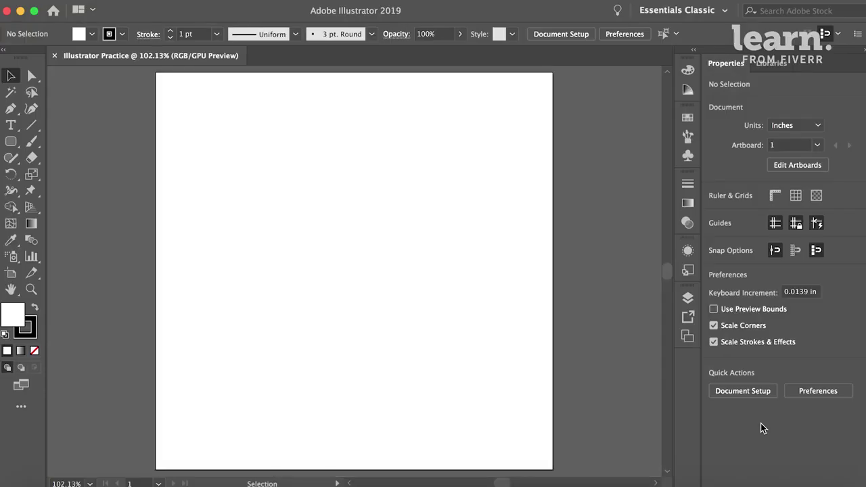
Show rulers and duplicate the artboard into three side-by-side artboards
key("super+r")
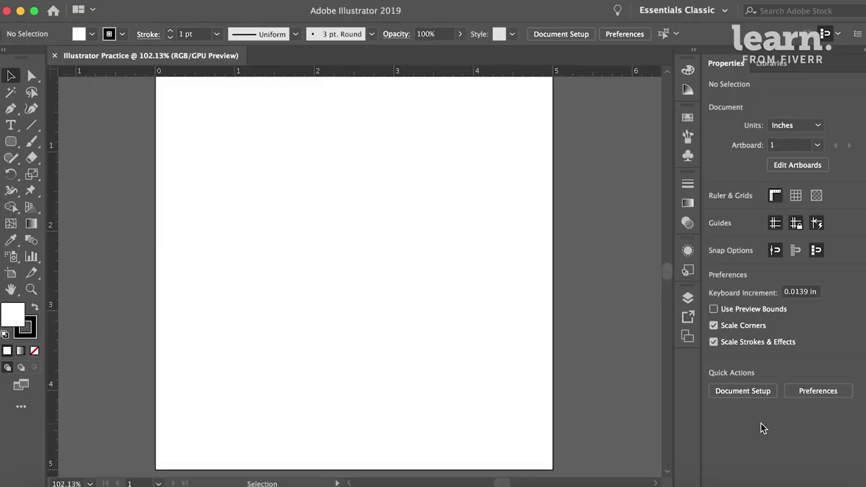
key("shift+o")
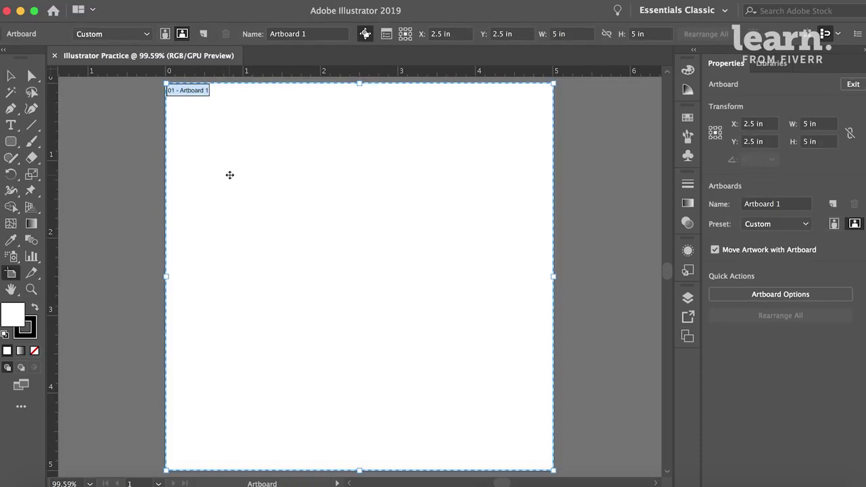
key("super+minus")
key("super+minus")
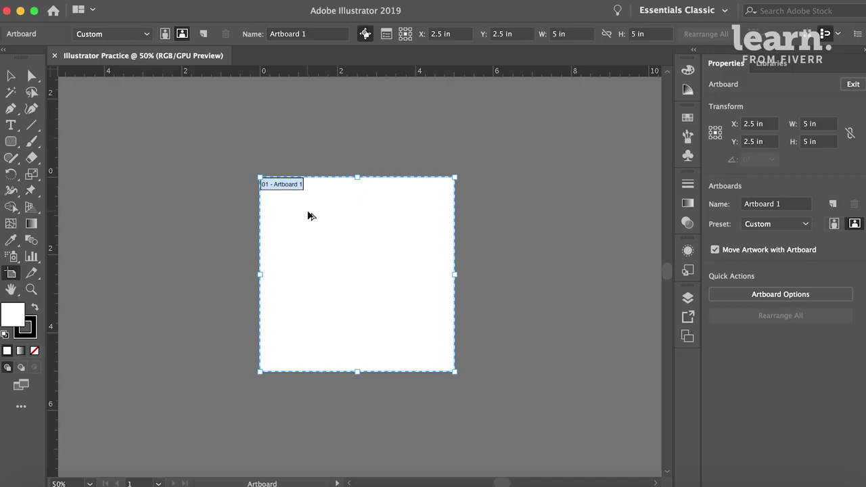
left_click_drag(308, 216, 586, 263)
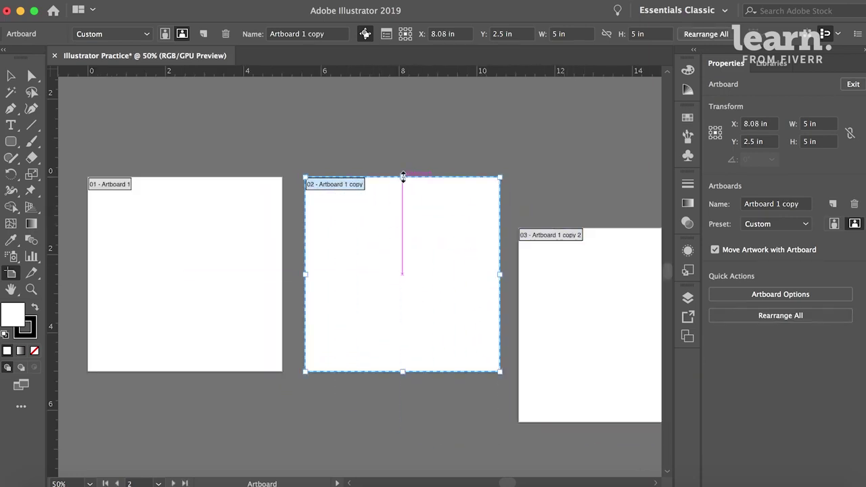
Shrink the second artboard to about 2.5 × 1.67 in and select the third artboard
left_click_drag(402, 176, 403, 269)
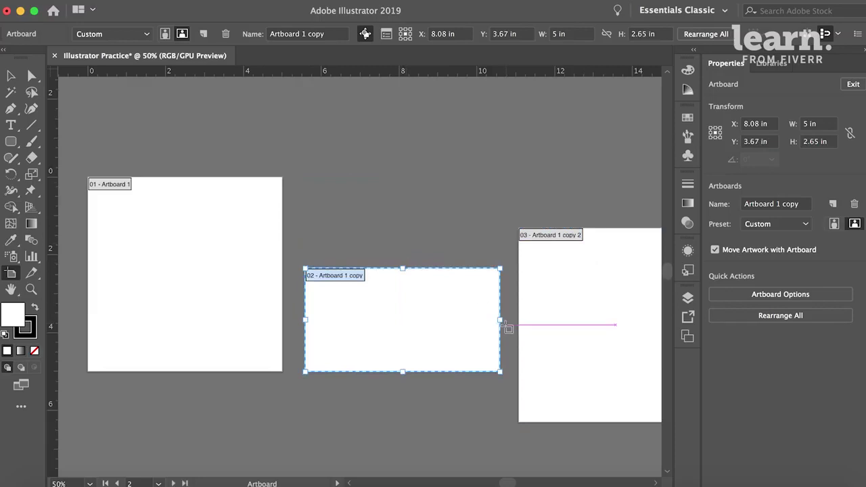
left_click_drag(500, 371, 404, 335)
scroll(406, 237, "right", 3)
left_click(420, 241)
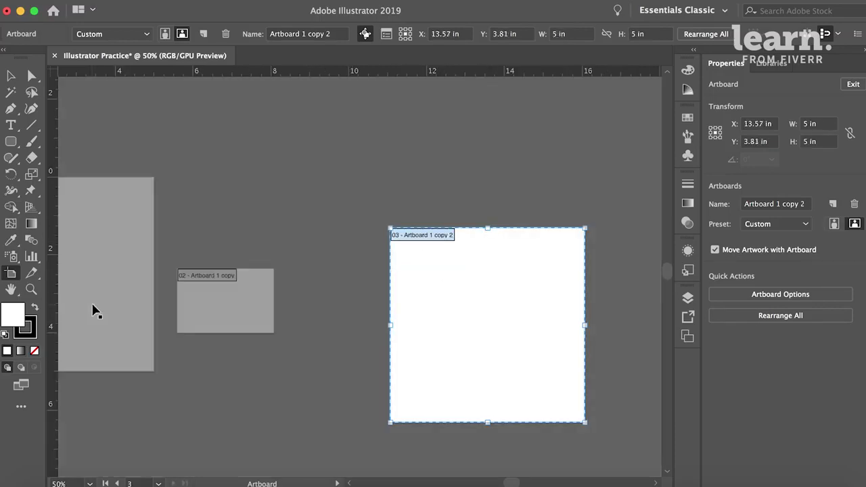
key("Return")
Set the third artboard to 2 in wide by 3.5 in tall
type("2")
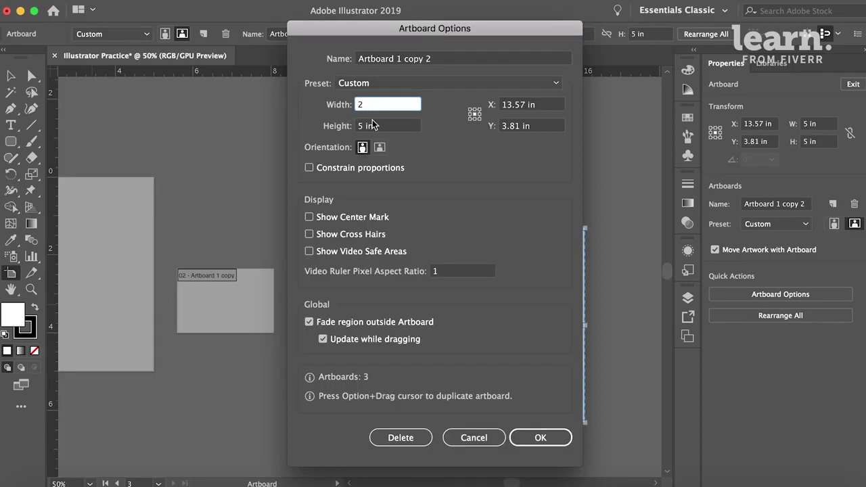
key("Tab")
type("3.5")
key("Return")
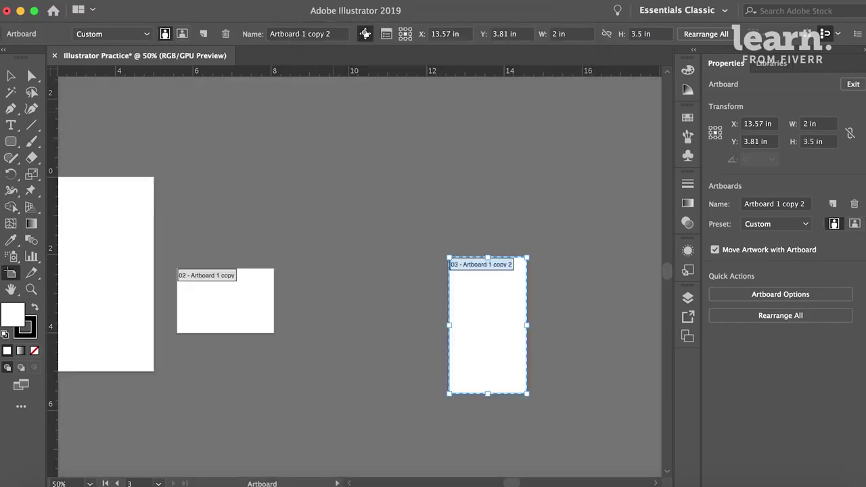
Leave artboard editing and return to working on the first artboard
left_click(8, 75)
key("shift+o")
left_click(231, 296)
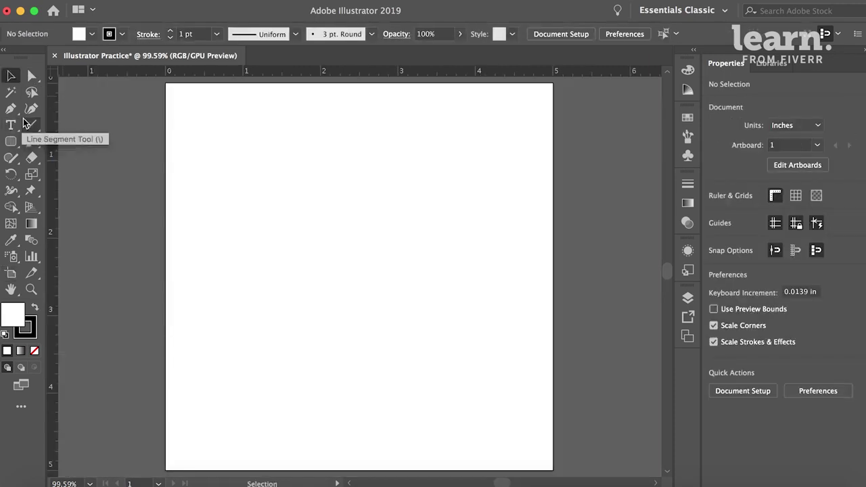
Draw nine line segments: one diagonal near the top-left, the rest horizontal and vertical
left_click(30, 126)
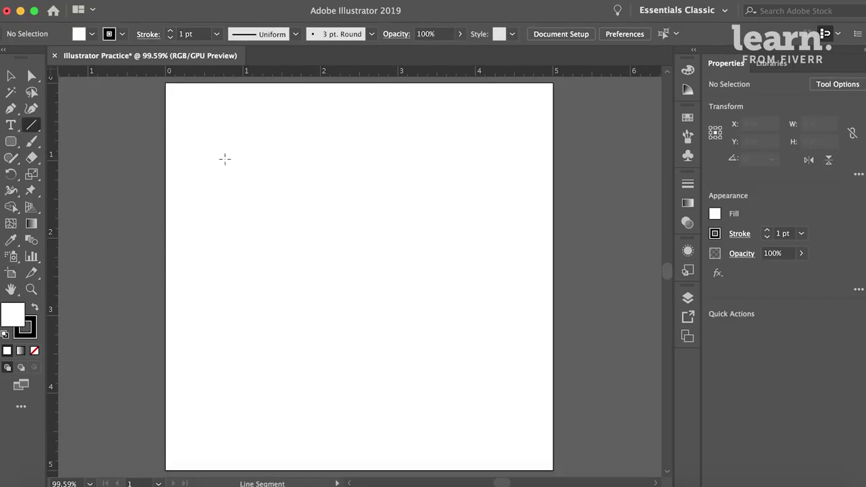
mouse_move(179, 138)
left_mouse_down()
mouse_move(273, 142)
mouse_move(288, 182)
left_mouse_up()
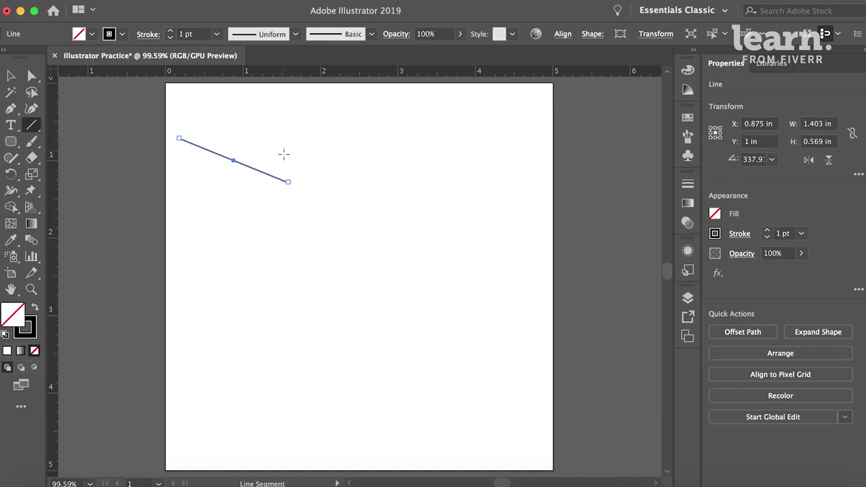
left_click_drag(233, 128, 334, 127)
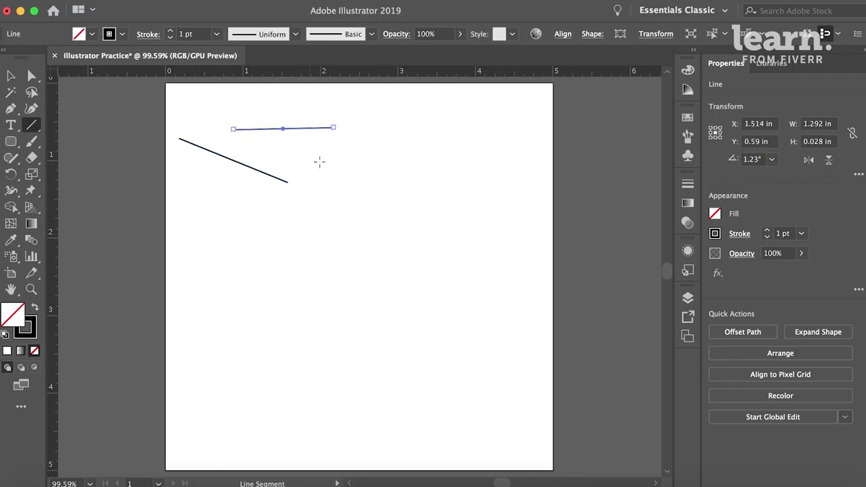
left_click_drag(387, 104, 386, 166)
left_click_drag(417, 131, 491, 132)
left_click_drag(426, 166, 426, 235)
left_click_drag(399, 193, 323, 193)
left_click_drag(250, 204, 250, 269)
left_click_drag(303, 269, 360, 269)
left_click_drag(367, 244, 367, 216)
key("v")
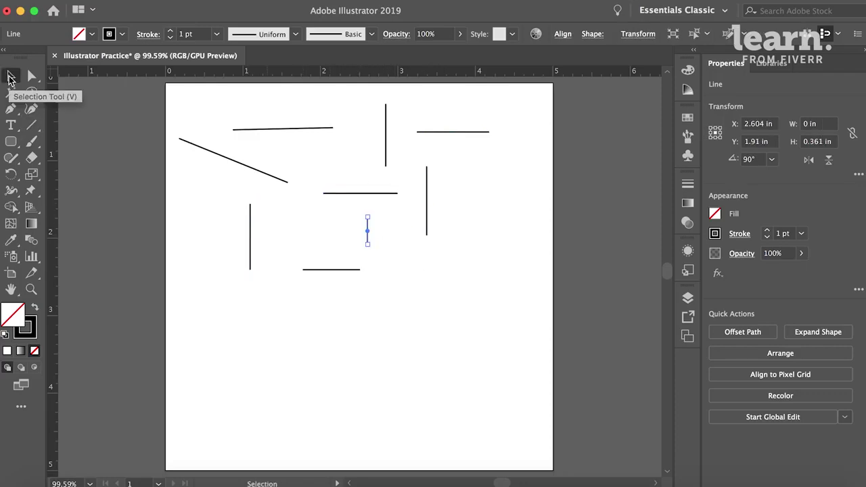
Move four of the lines to new positions across the artboard
left_click_drag(366, 192, 464, 261)
left_click_drag(427, 200, 516, 187)
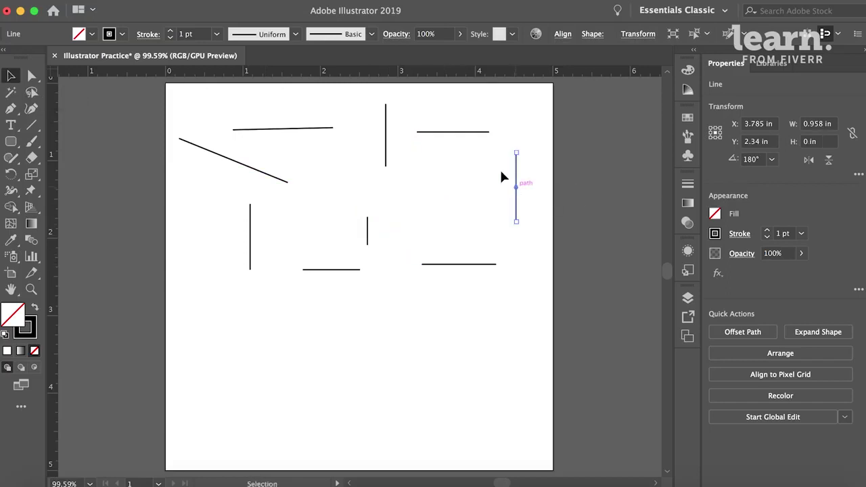
left_click_drag(456, 132, 382, 192)
left_click_drag(386, 129, 446, 171)
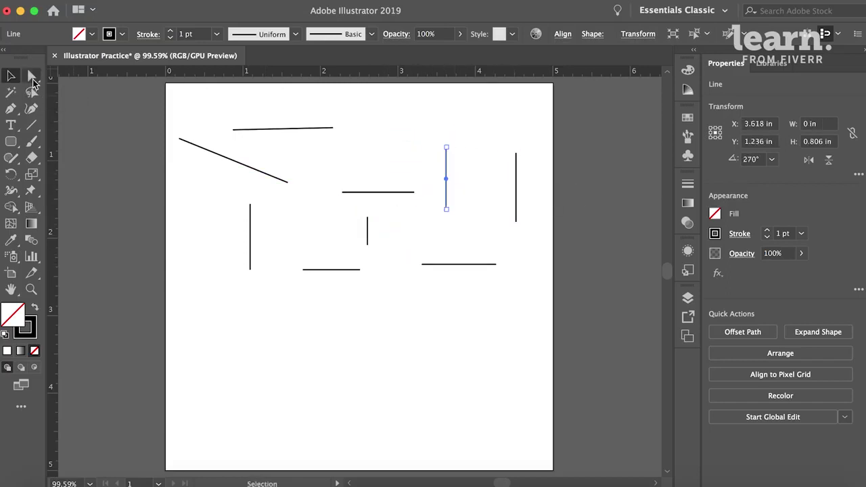
Drag the top line's end point up and left with Direct Selection, viewing at 100%
left_click(33, 77)
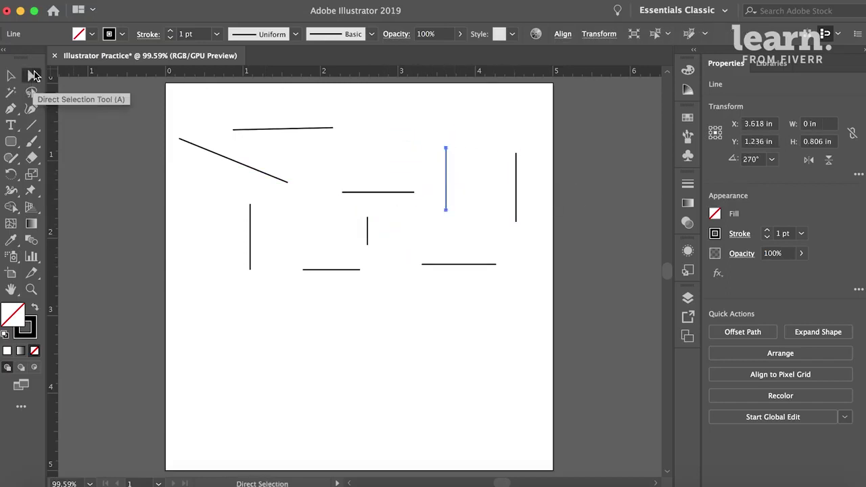
left_click(333, 128)
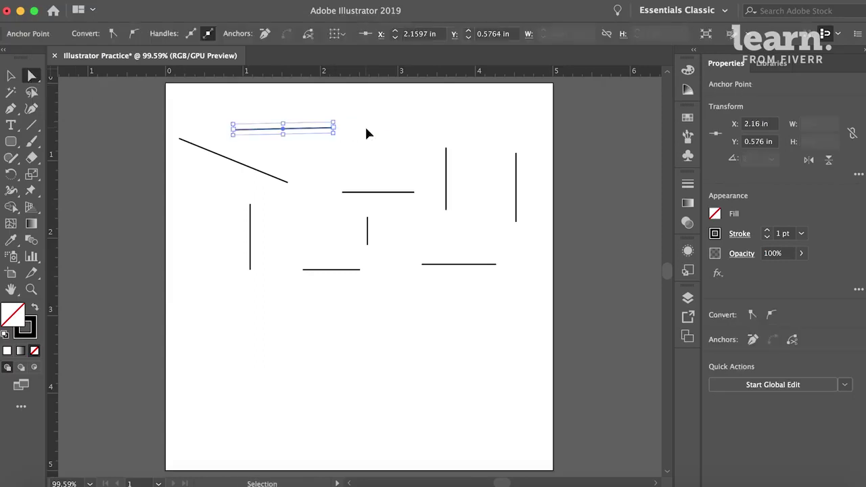
key("super+equal")
key("super+equal")
key("super+equal")
key("super+equal")
key("super+equal")
key("super+equal")
key("super+minus")
scroll(334, 213, "left", 5)
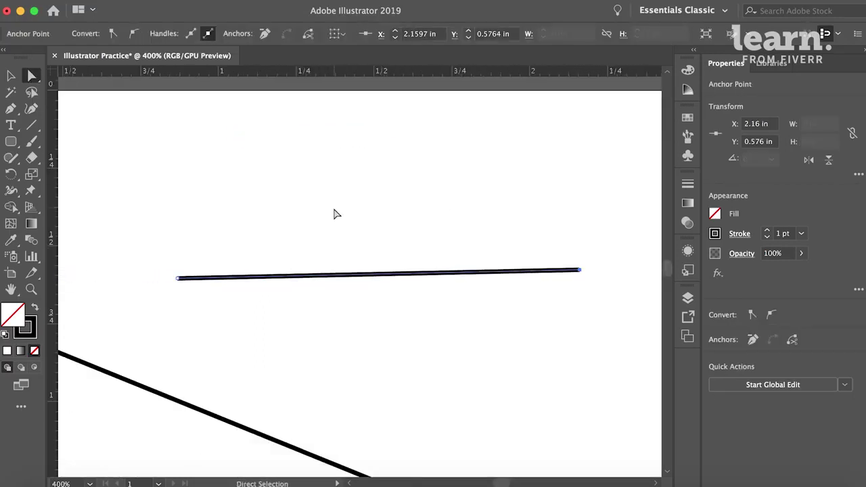
scroll(280, 286, "right", 6)
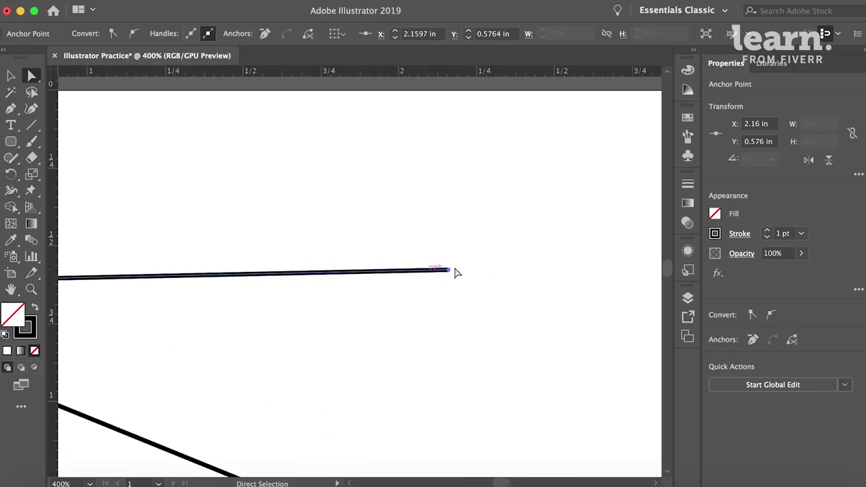
scroll(388, 282, "left", 4)
left_click_drag(191, 282, 476, 183)
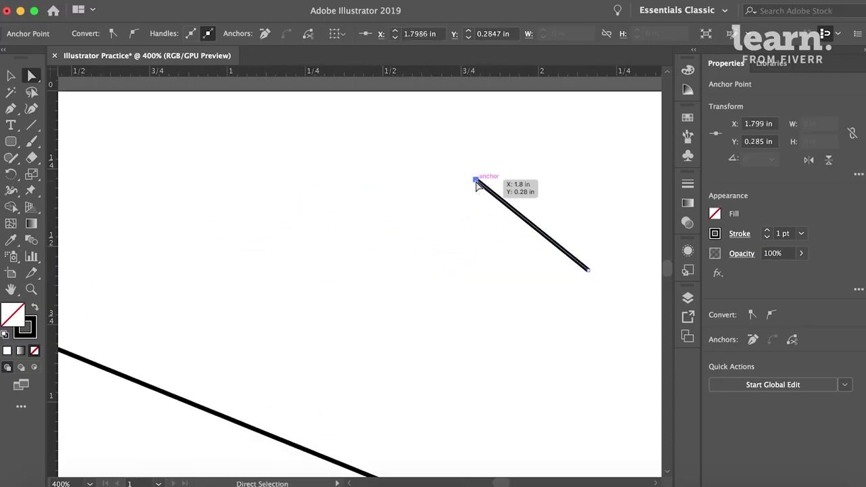
key("super+1")
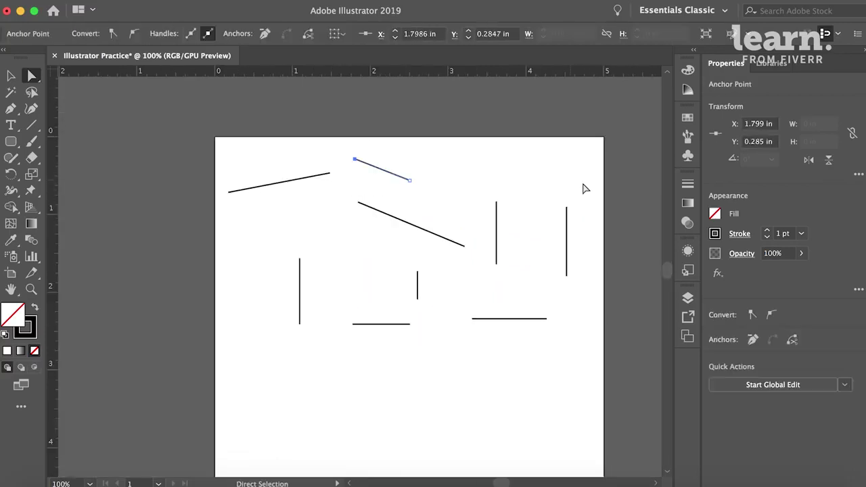
left_click(714, 233)
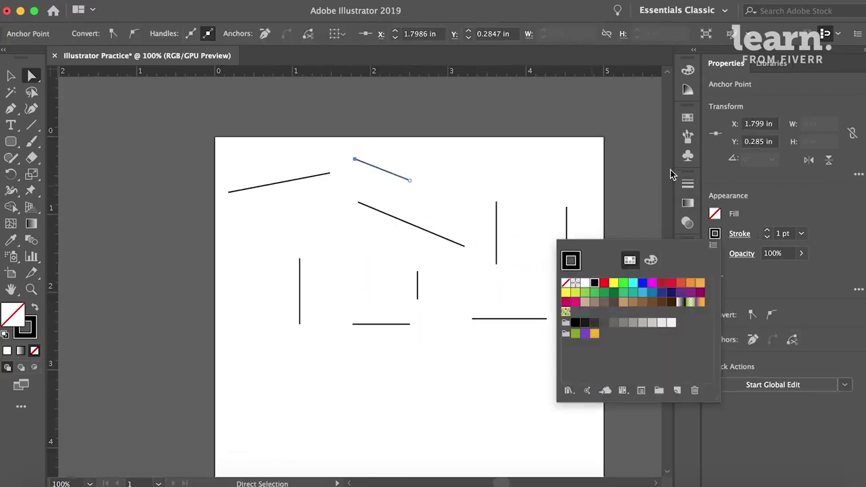
Make the top line magenta and give the diagonal line a green #1AE279 stroke
left_click(652, 283)
left_click_drag(409, 190, 363, 240)
key("v")
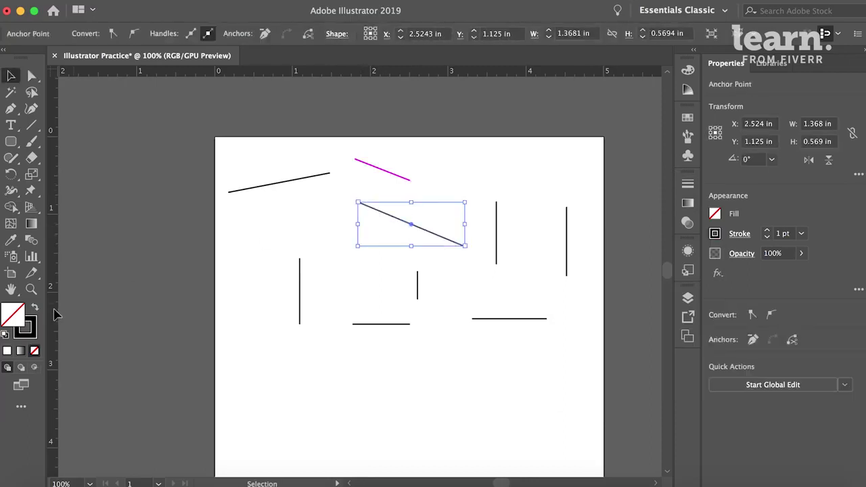
left_click(33, 329)
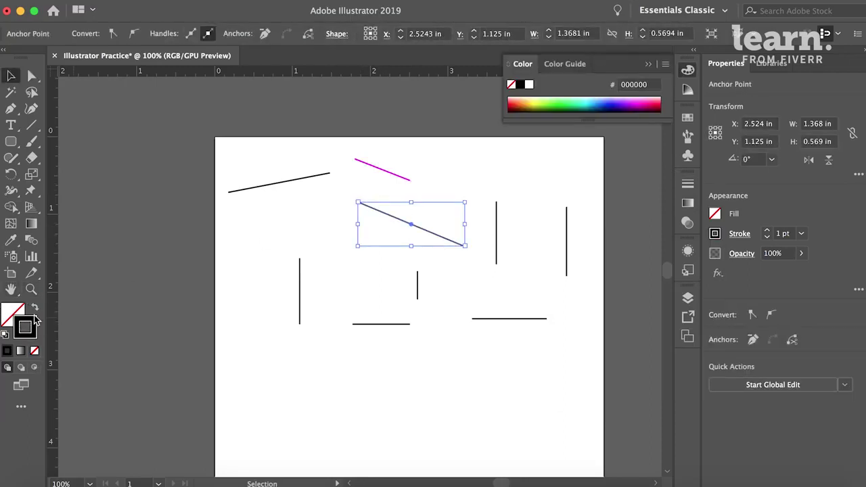
double_click(32, 328)
left_click(450, 262)
left_click(385, 223)
left_click_drag(385, 222, 408, 175)
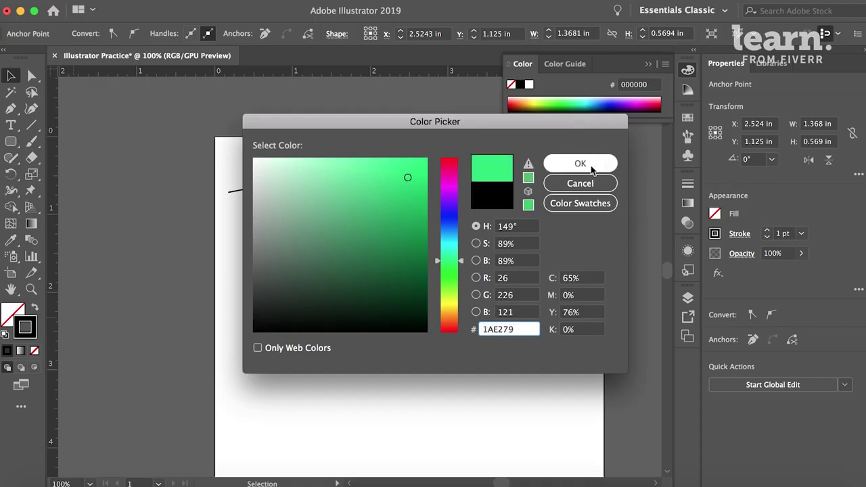
left_click(580, 163)
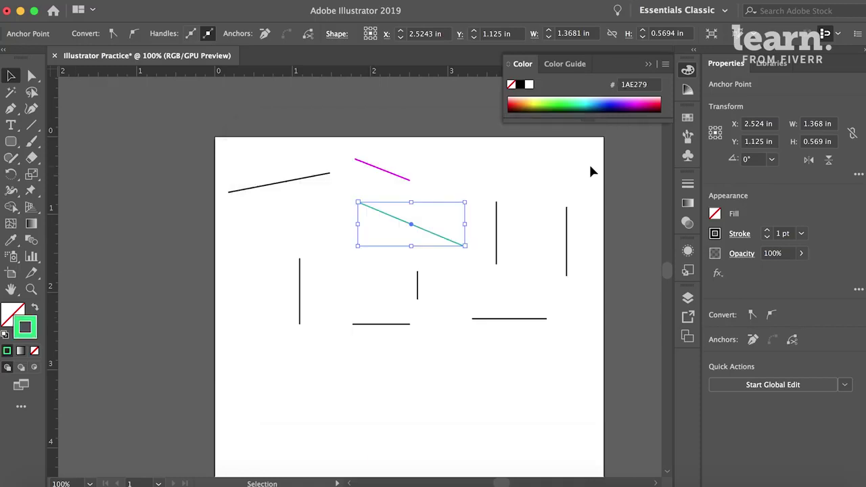
Set the green line's stroke weight to 8 pt with Round Cap ends
left_click(767, 231)
left_click(767, 231)
left_click(767, 231)
left_click(767, 230)
left_click(767, 231)
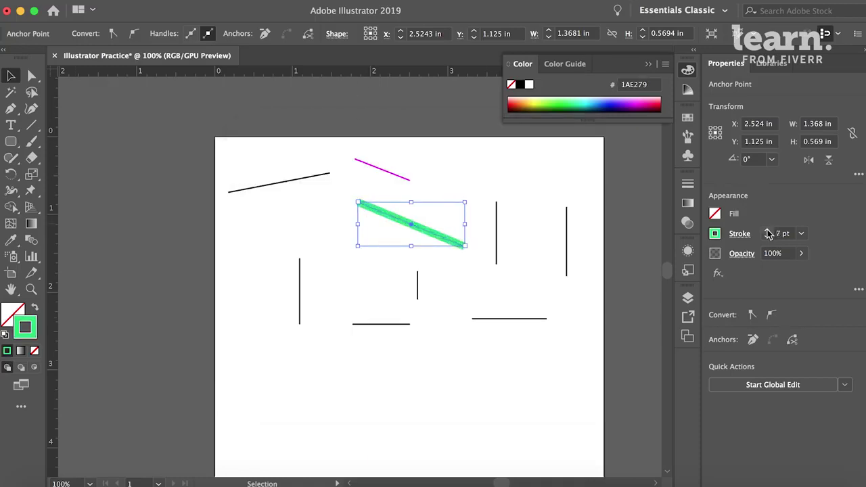
left_click(767, 231)
left_click(767, 231)
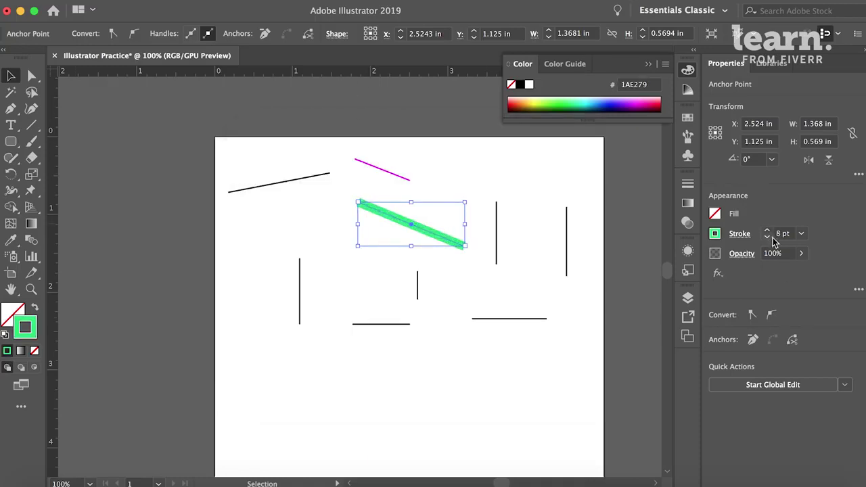
left_click(739, 236)
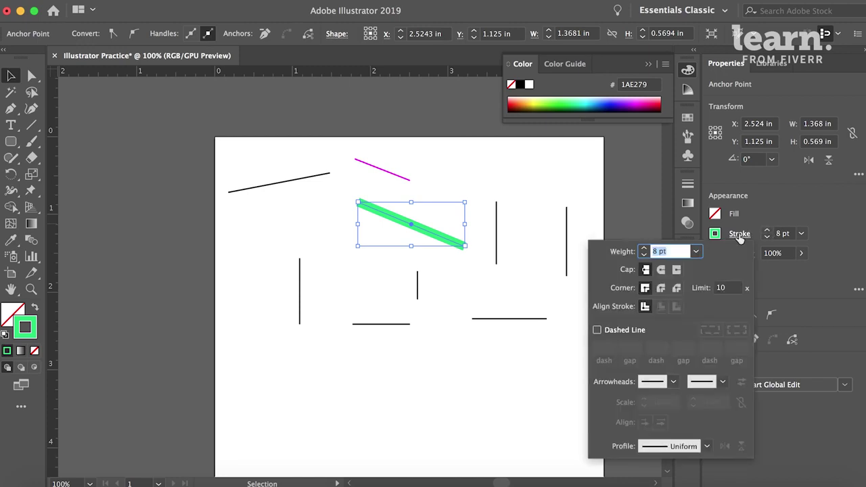
key("super+plus")
key("super+plus")
key("super+plus")
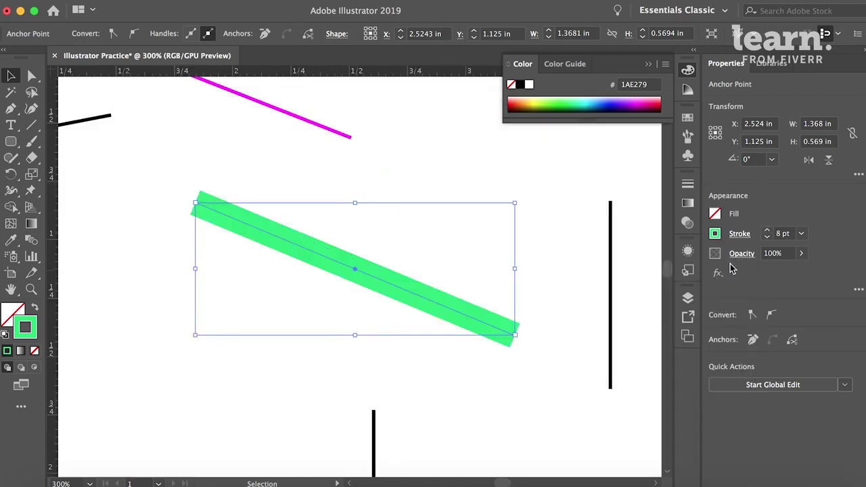
left_click(739, 233)
left_click(661, 270)
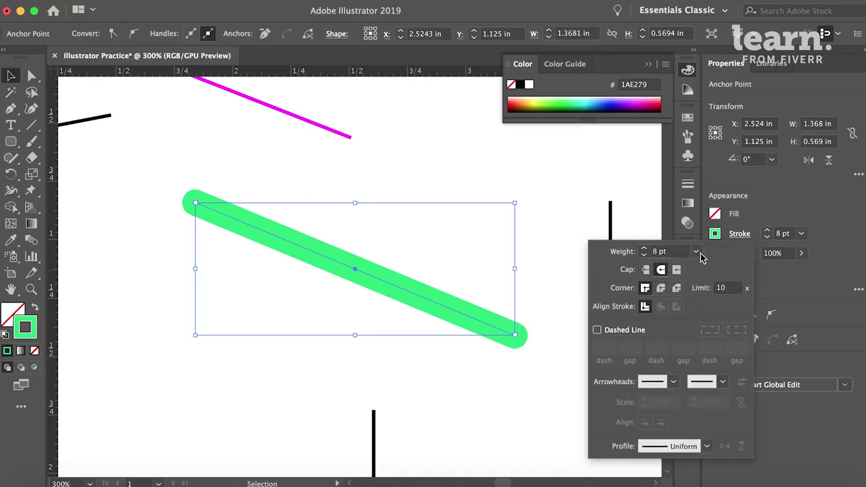
key("super+minus")
key("super+minus")
key("super+minus")
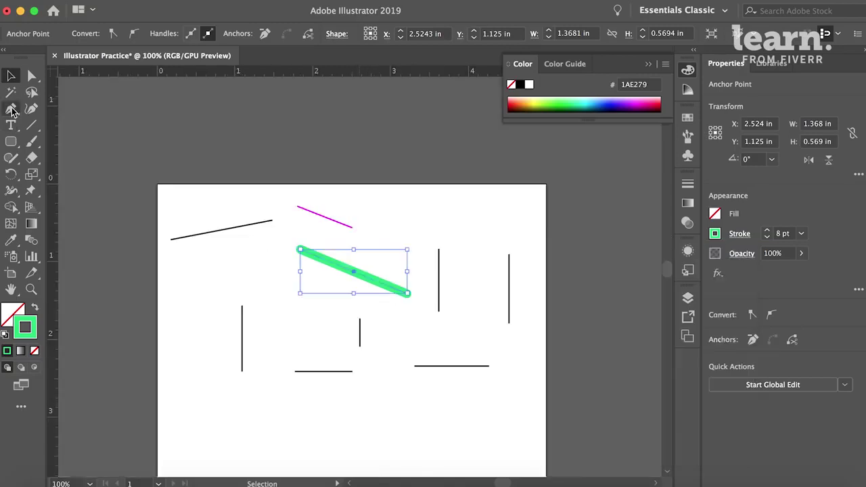
Add three anchor points along the green line with the Pen tool, then delete one
left_click(12, 112)
key("super+plus")
key("super+plus")
key("super+plus")
left_click(250, 225)
left_click(304, 247)
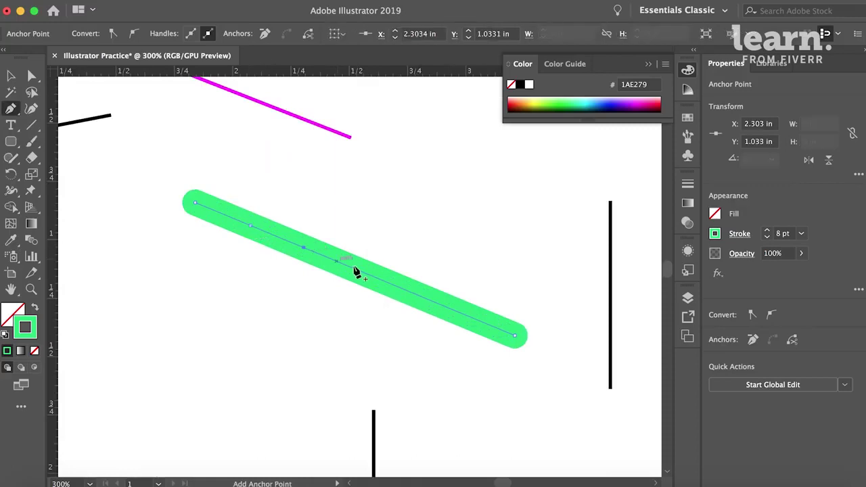
left_click(449, 307)
left_click(250, 225)
left_click(32, 75)
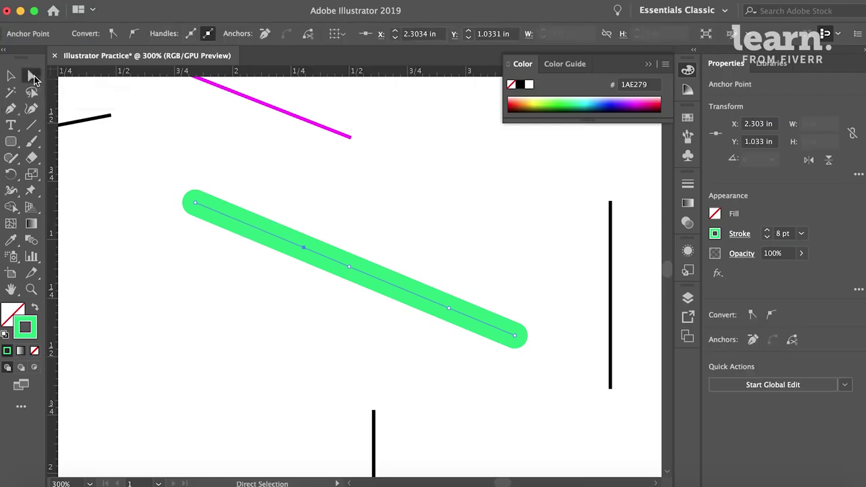
Drag the green line's anchors into a zigzag with a sharp corner and a peak
left_click_drag(309, 252, 244, 297)
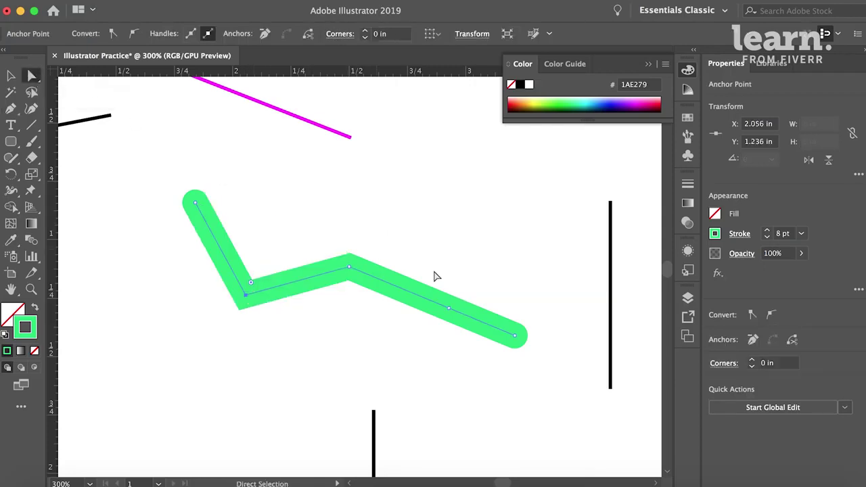
left_click_drag(449, 308, 504, 174)
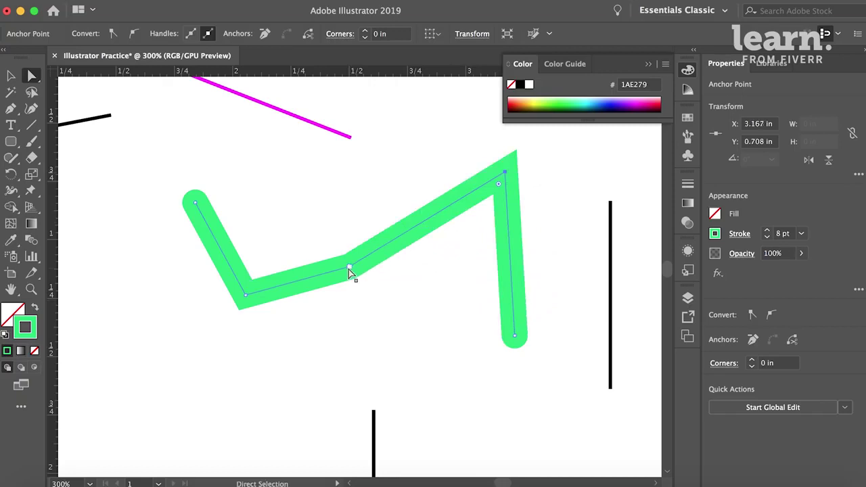
left_click_drag(352, 273, 389, 365)
left_click_drag(515, 338, 548, 358)
left_click_drag(504, 172, 417, 231)
left_click_drag(245, 292, 135, 291)
left_click_drag(386, 363, 300, 319)
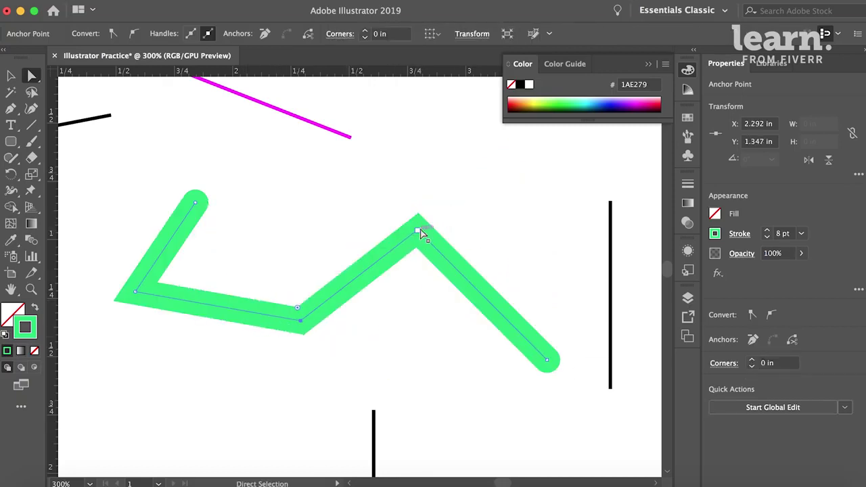
left_click_drag(418, 230, 419, 233)
Convert the peak anchor to smooth and stretch its handles into a rounded arch
left_click(132, 34)
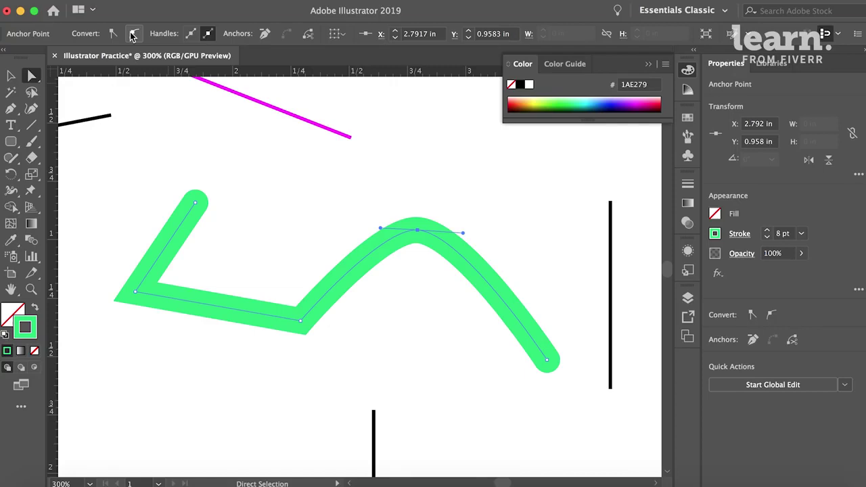
mouse_move(381, 228)
left_mouse_down()
mouse_move(274, 237)
mouse_move(308, 230)
left_mouse_up()
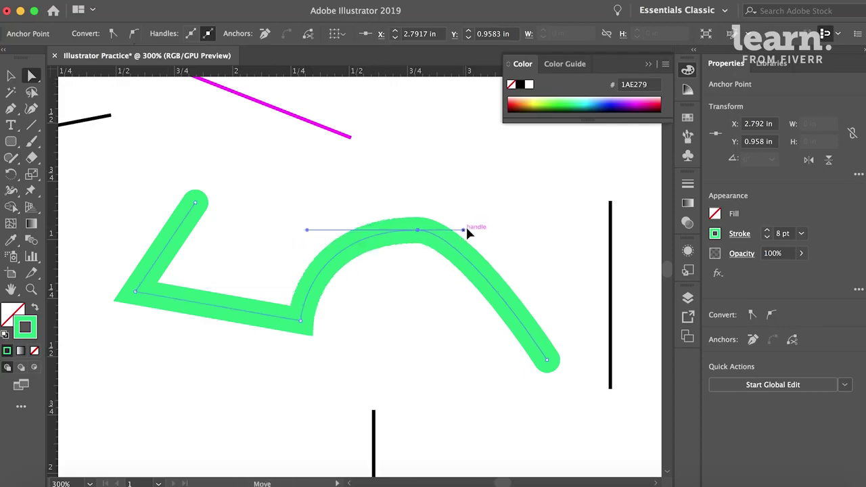
left_click_drag(466, 230, 521, 230)
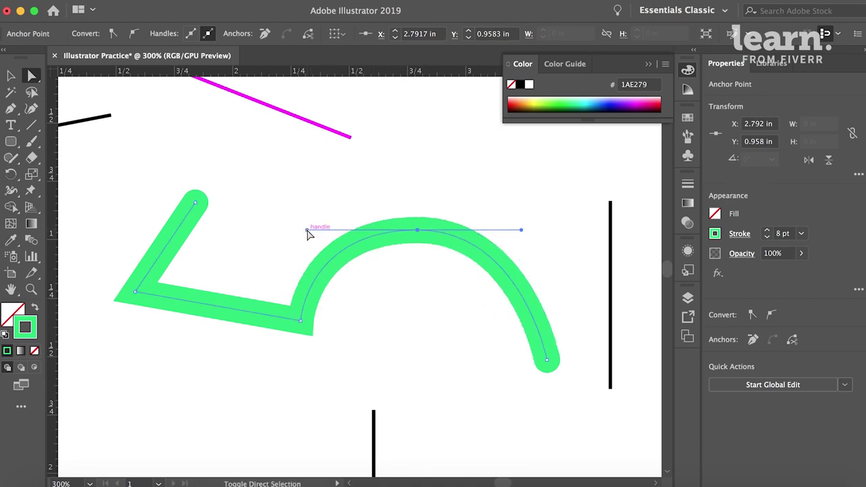
mouse_move(308, 231)
left_mouse_down()
mouse_move(261, 226)
mouse_move(327, 233)
mouse_move(295, 231)
left_mouse_up()
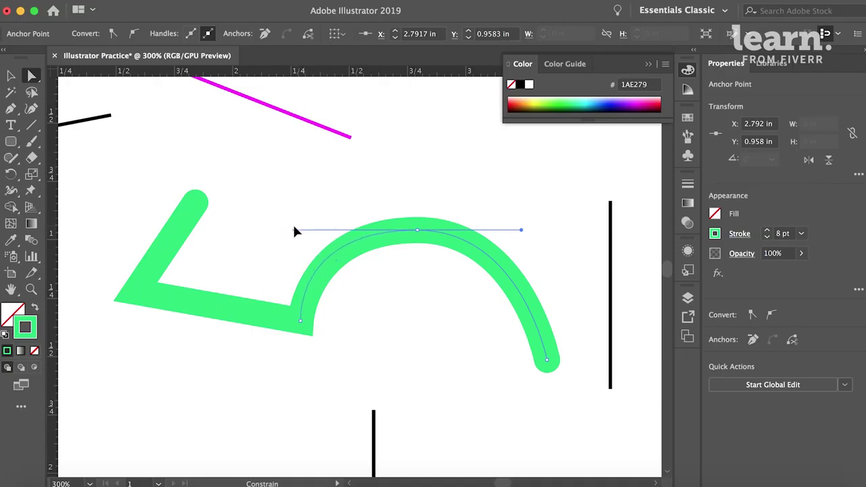
left_click_drag(293, 231, 310, 231)
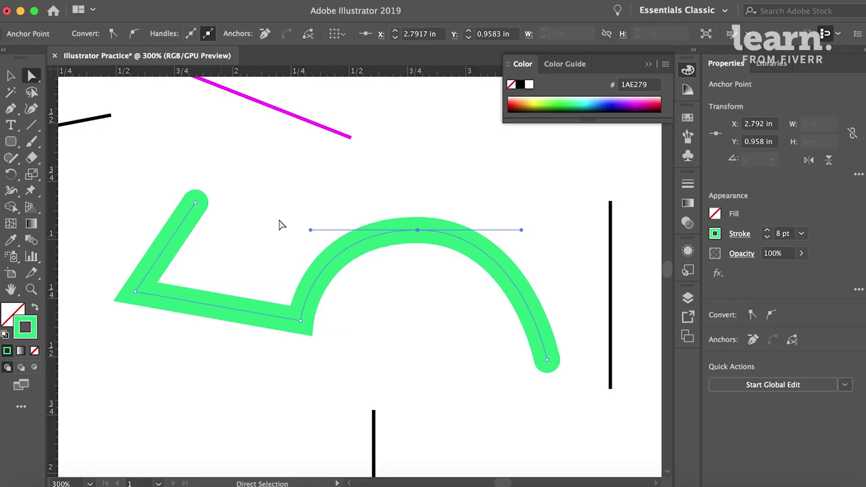
left_click_drag(521, 230, 540, 230)
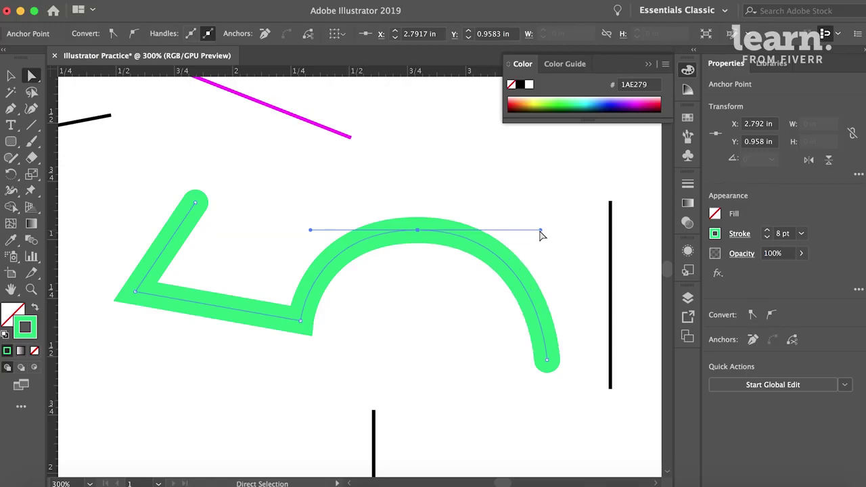
left_click(424, 183)
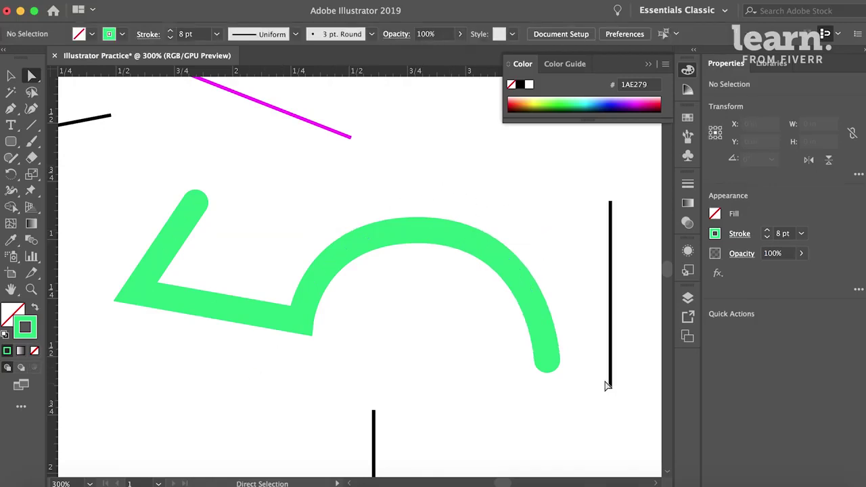
key("ctrl+z")
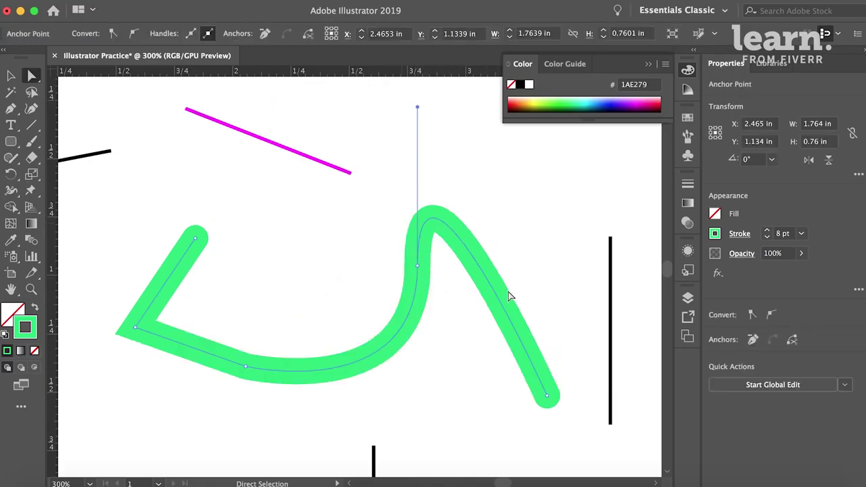
Add an anchor on the curve's right side and round that section into a U-shaped hump
key("p")
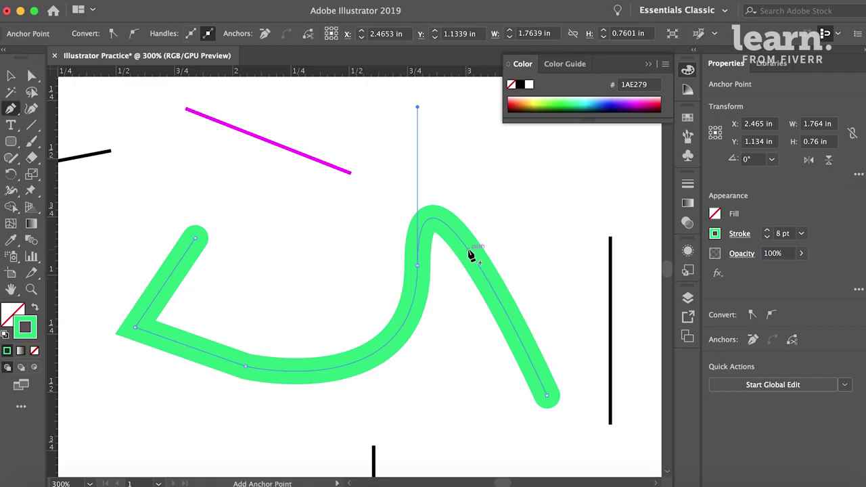
left_click(468, 250)
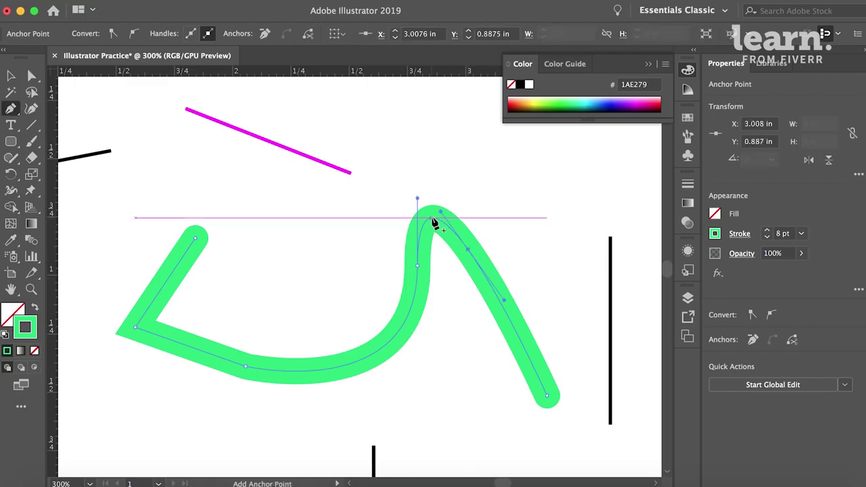
scroll(419, 182, "down", 1)
key("a")
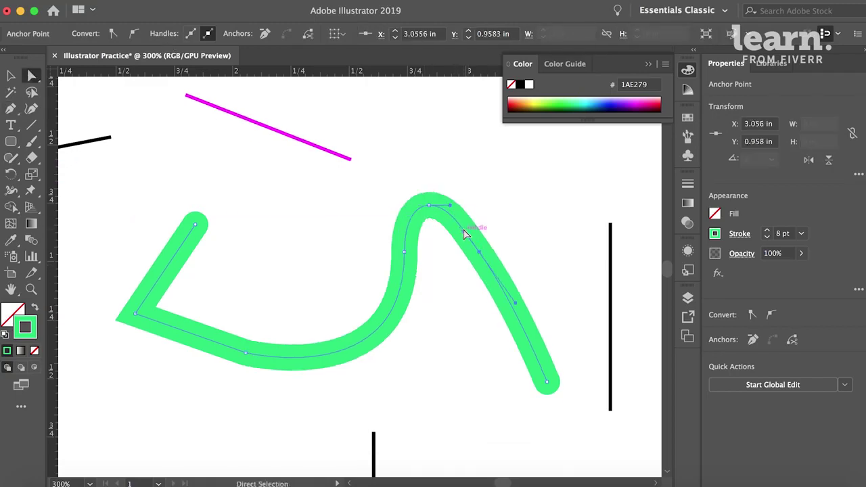
left_click(480, 230)
key("ctrl+z")
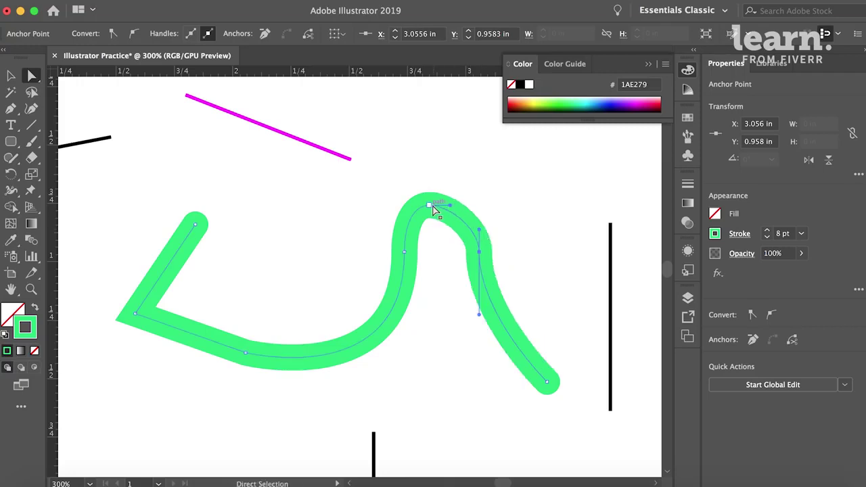
left_click(441, 207)
left_click(597, 185)
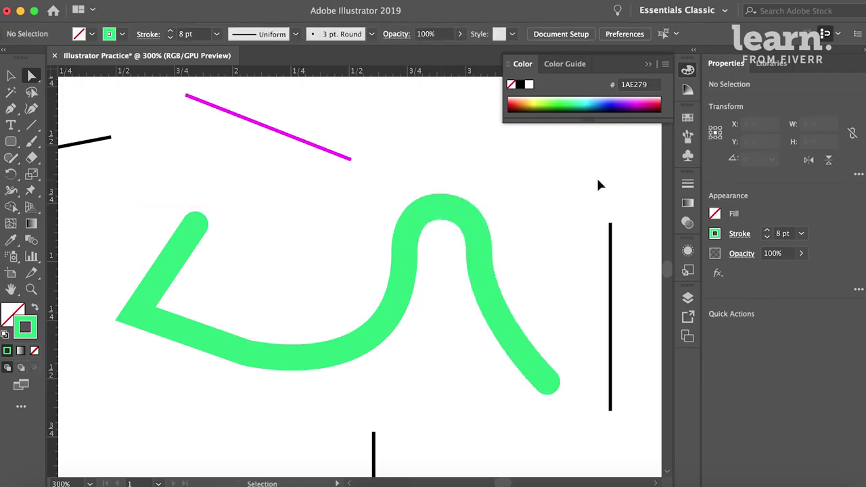
key("super+minus")
key("super+minus")
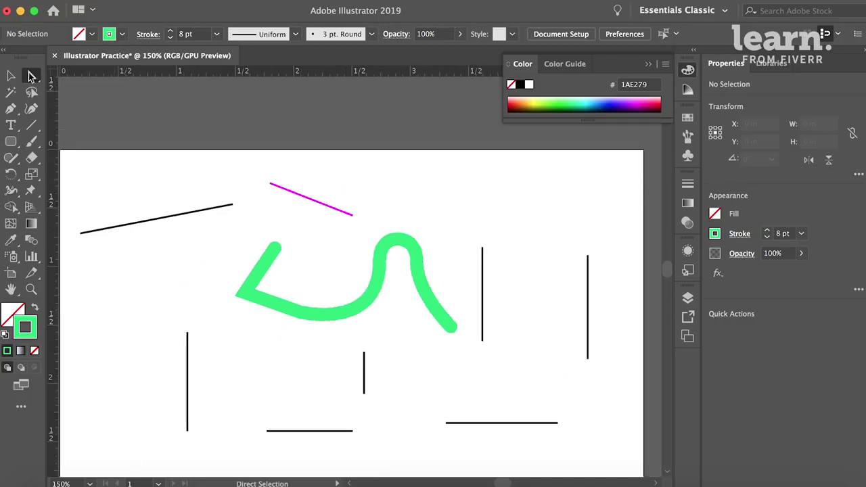
Scale the green curve down from a corner handle
key("v")
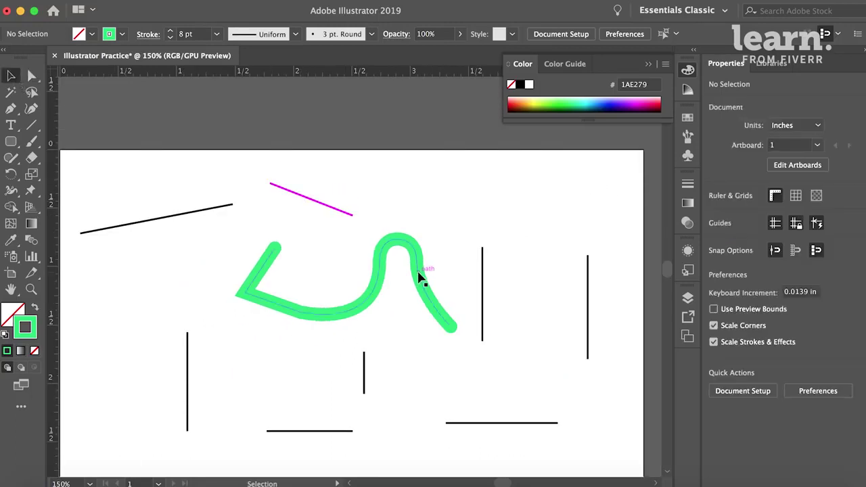
left_click(419, 274)
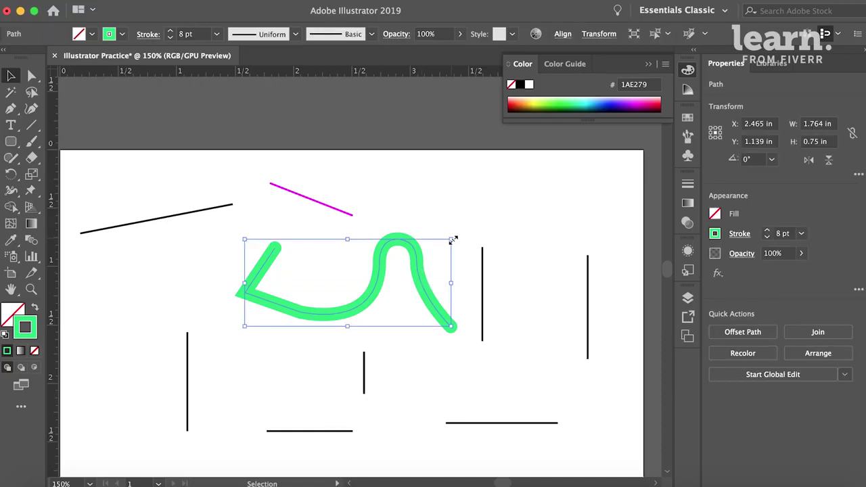
left_click_drag(452, 240, 487, 202)
left_click(419, 240)
left_click(371, 278)
Enlarge the green curve back to near its original size, giving a 7.622 pt stroke
key("super+equal")
key("a")
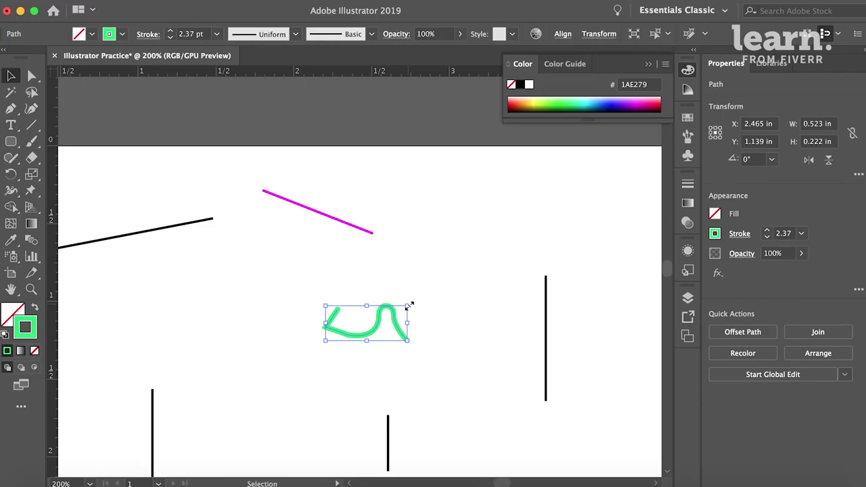
left_click_drag(408, 306, 566, 212)
key("a")
left_click_drag(409, 306, 498, 266)
left_click(498, 251)
scroll(214, 226, "down", 2)
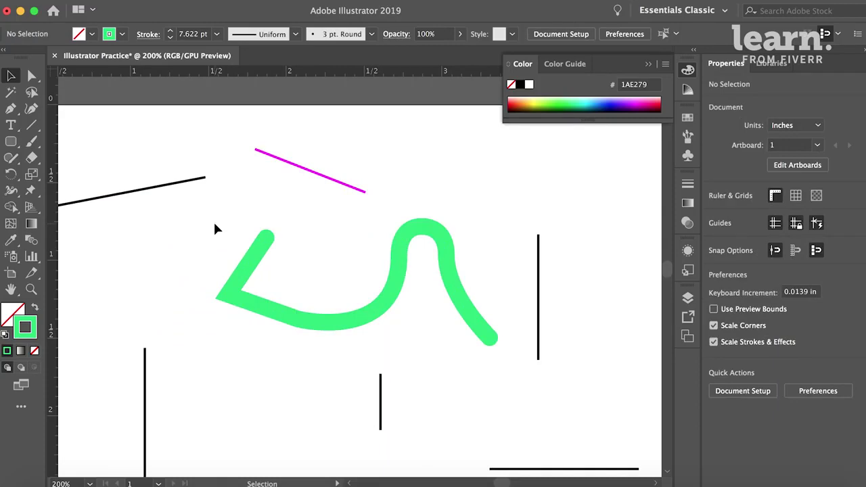
left_click(251, 266)
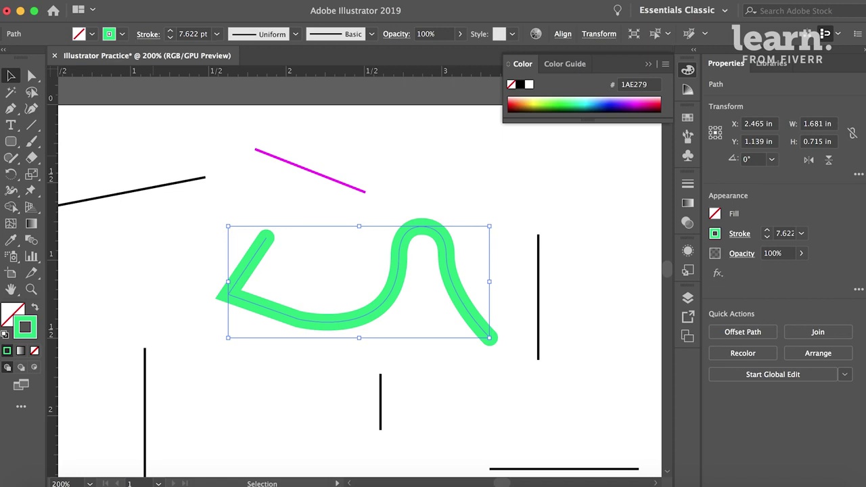
left_click(57, 8)
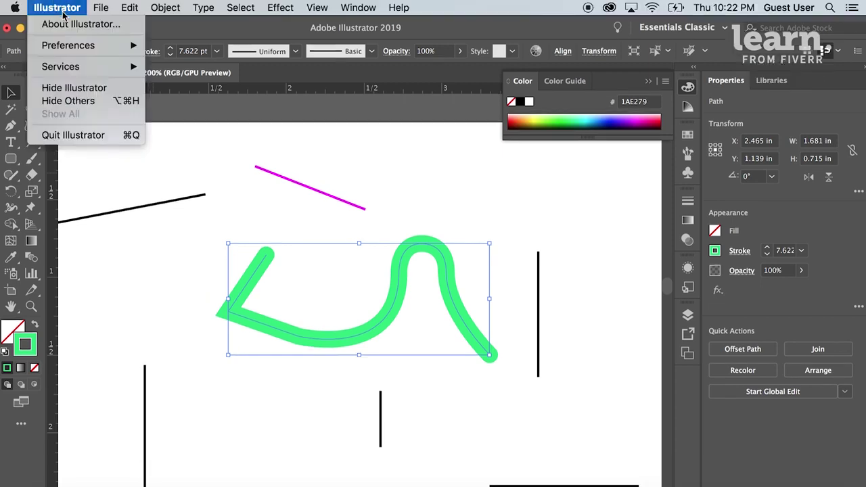
Turn off Scale Strokes & Effects in the General preferences
mouse_move(101, 45)
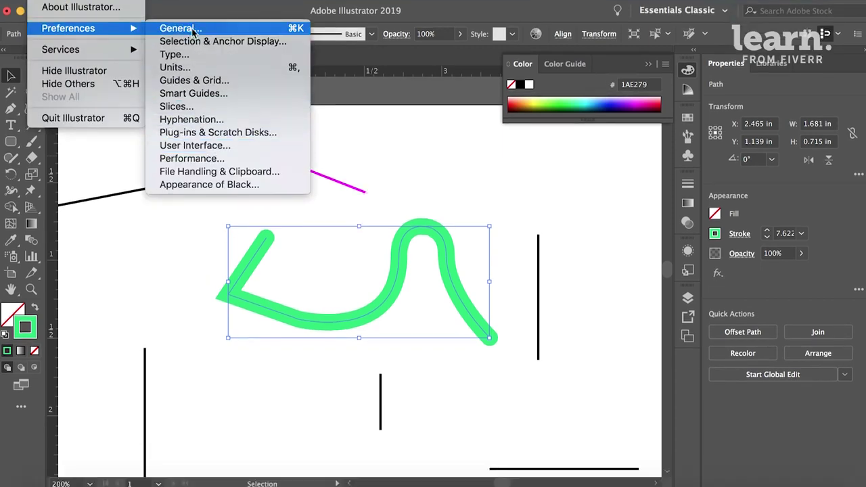
left_click(192, 45)
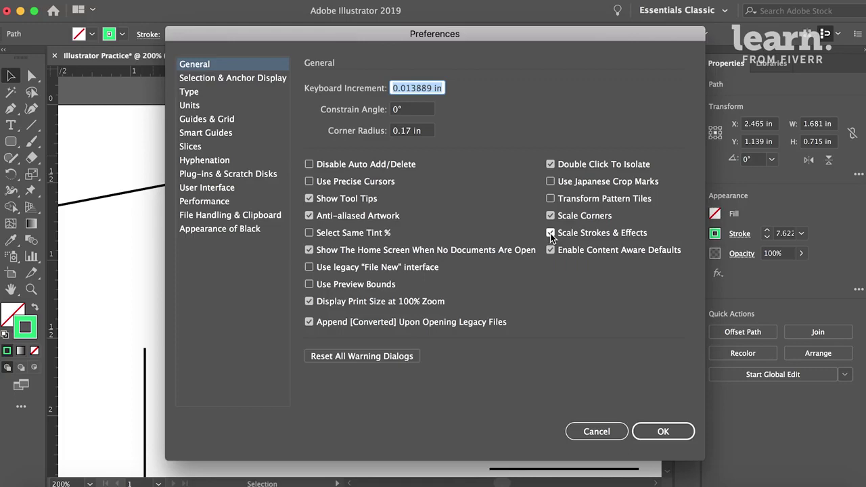
left_click(550, 233)
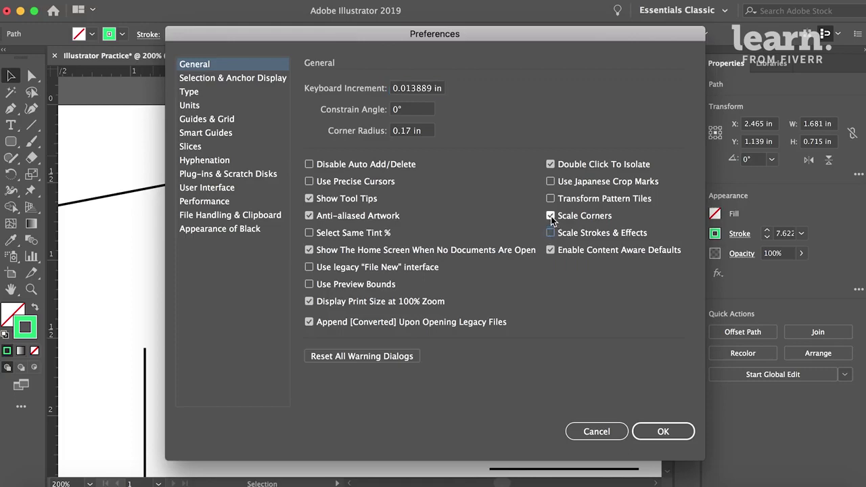
left_click(672, 432)
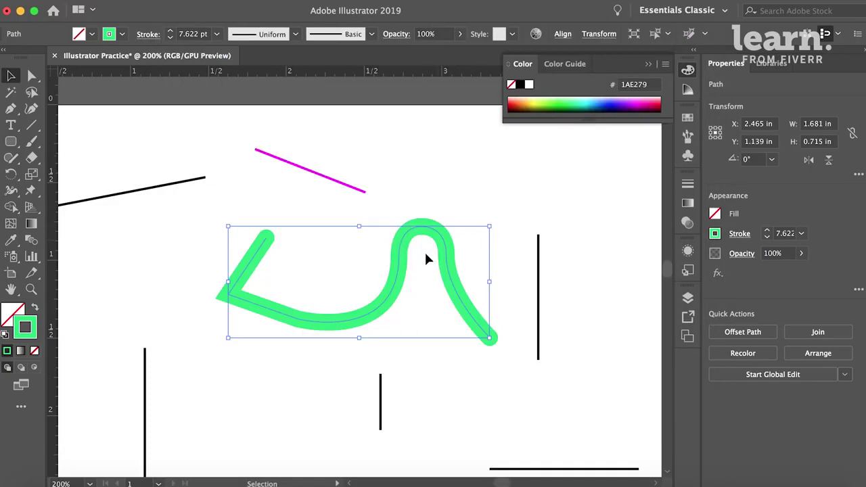
Add a smaller copy of the green curve at the upper right
left_click_drag(401, 261, 559, 174)
left_click_drag(386, 140, 451, 154)
left_click(388, 115)
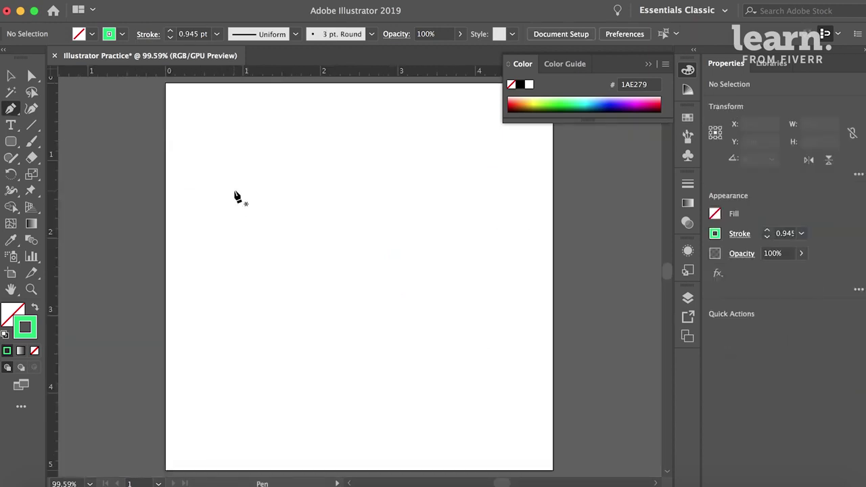
Start the green outline with a zigzag of corner points on the left
left_click(194, 196)
left_click(225, 180)
left_click_drag(243, 207, 255, 227)
left_click(243, 207)
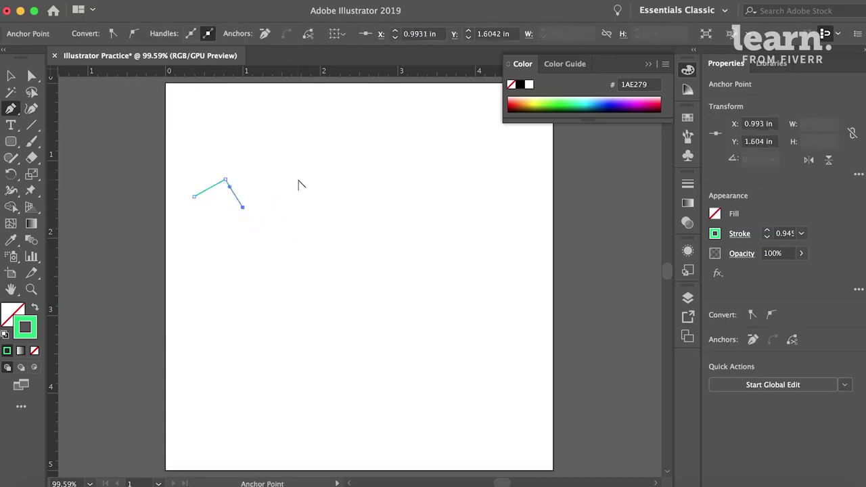
left_click(298, 180)
left_click(307, 217)
left_click(344, 170)
Curve the path into a spiral on the right and close it at its start
left_click_drag(372, 182, 372, 238)
left_click_drag(432, 217, 467, 217)
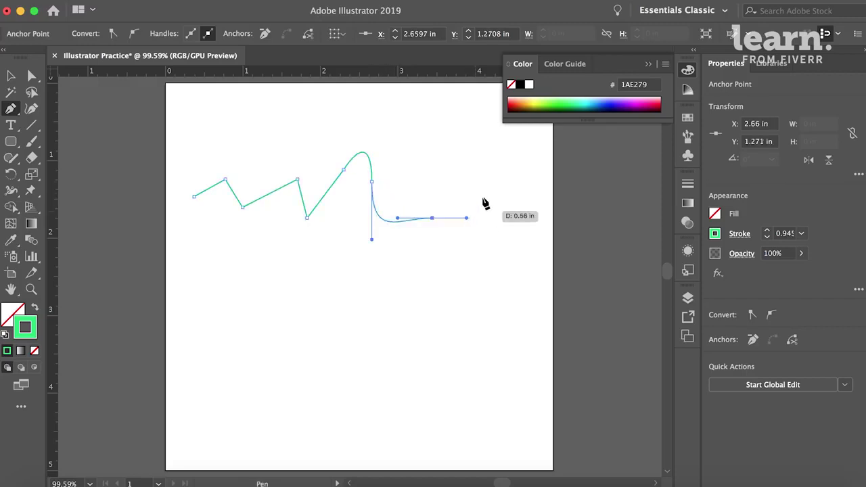
left_click_drag(443, 141, 399, 126)
left_click_drag(399, 177, 444, 178)
left_click_drag(410, 155, 459, 183)
left_click_drag(413, 214, 399, 200)
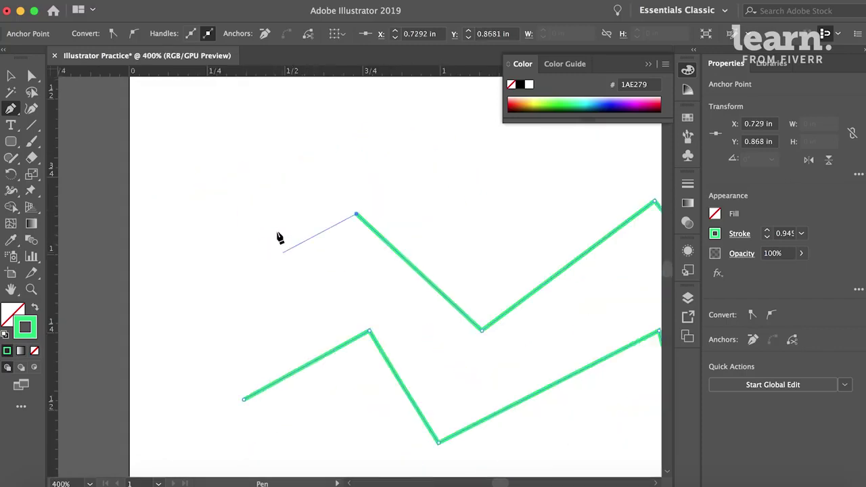
left_click(244, 400)
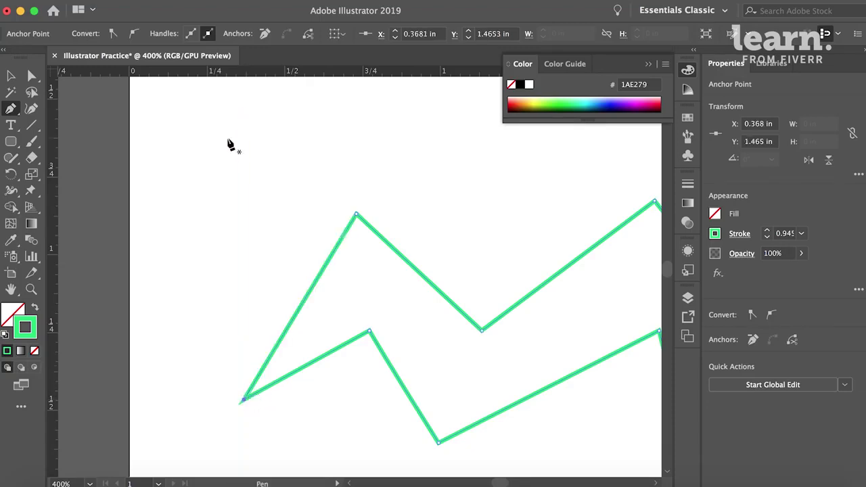
key("v")
key("super+minus")
key("super+minus")
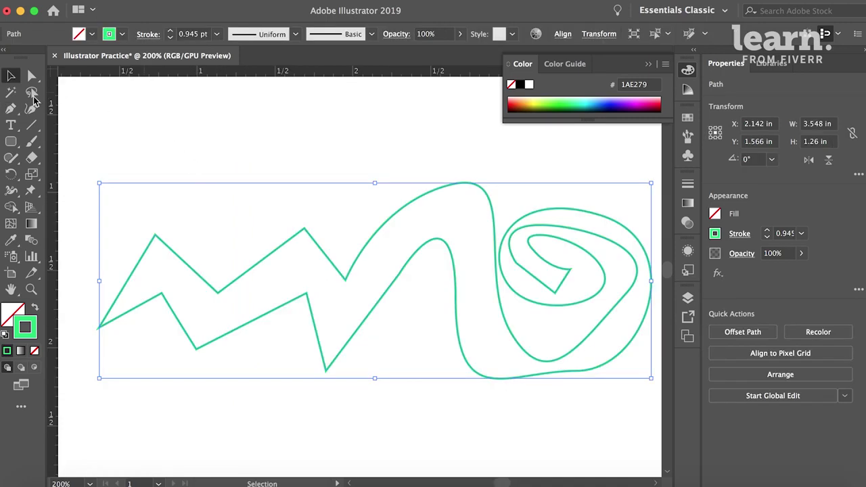
Delete four extra anchor points from the spiral and its inner loop
left_click(10, 108)
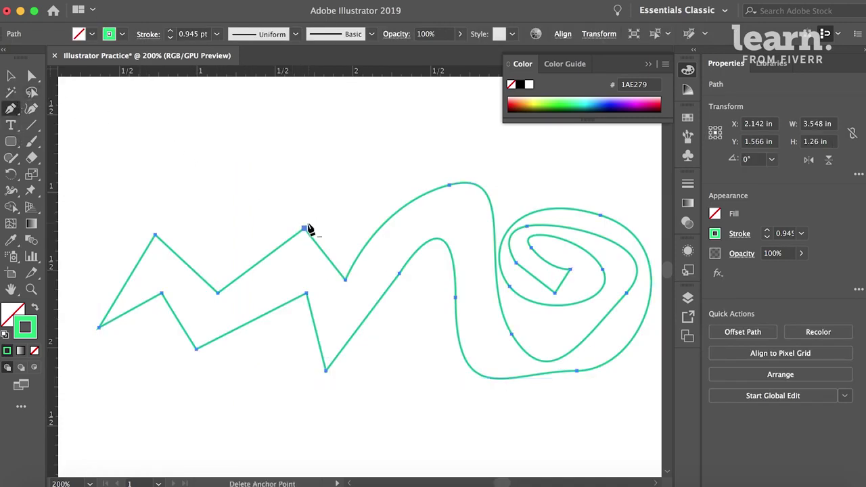
left_click(529, 232)
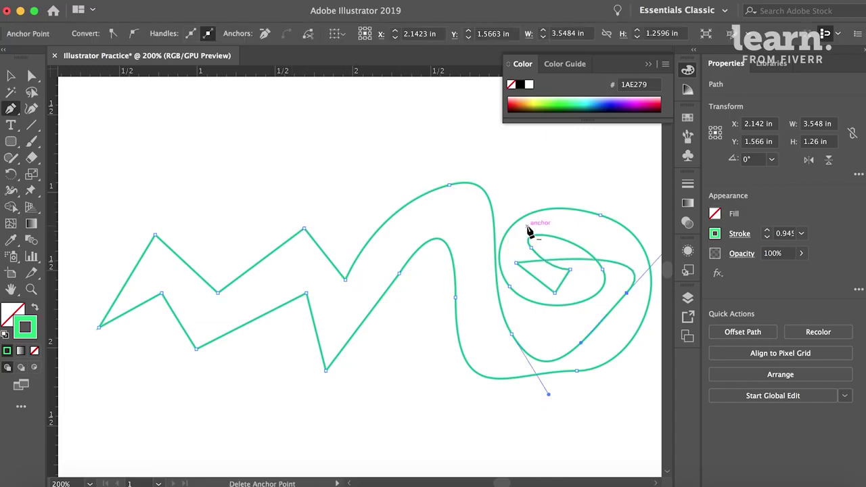
left_click(519, 265)
left_click(566, 269)
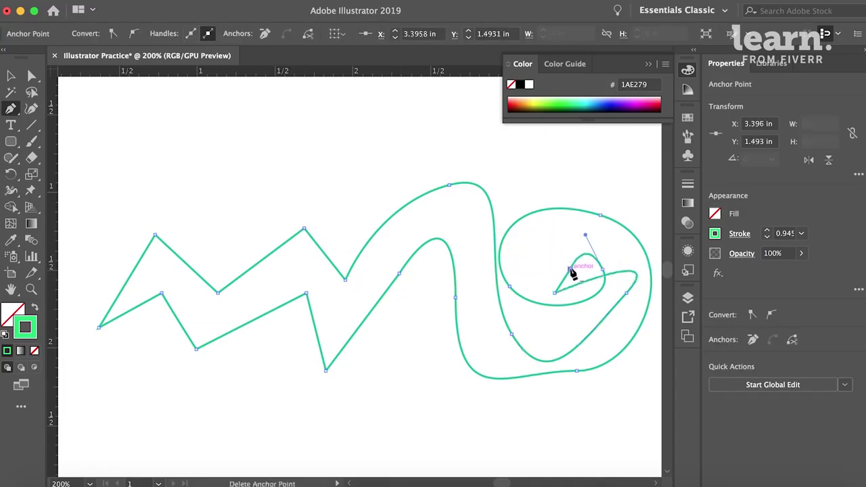
left_click(570, 270)
Try reshaping the spiral's inner curve, undoing the last handle change
key("a")
scroll(500, 291, "right", 2)
left_click_drag(483, 286, 494, 262)
left_click_drag(469, 228, 489, 230)
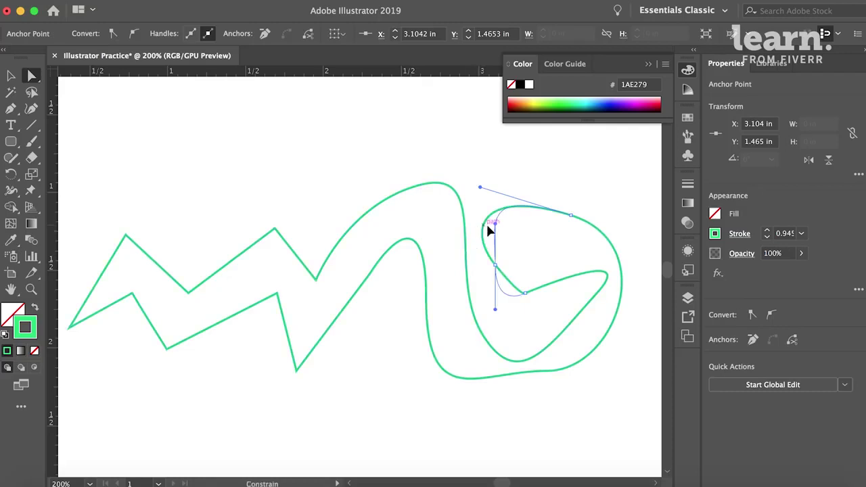
key("super+z")
key("super+z")
key("super+z")
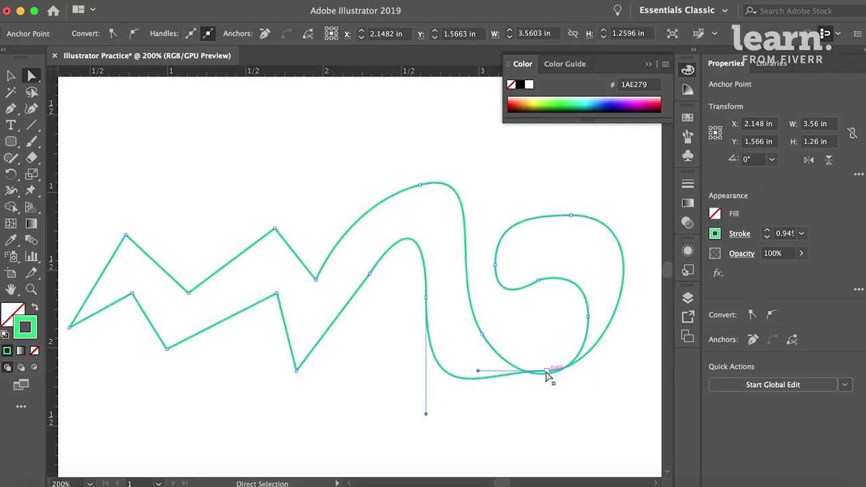
Reshape the spiral's bottom, outer curve and inner anchor so the loops curve evenly
left_click_drag(547, 372, 548, 403)
left_click_drag(425, 413, 426, 381)
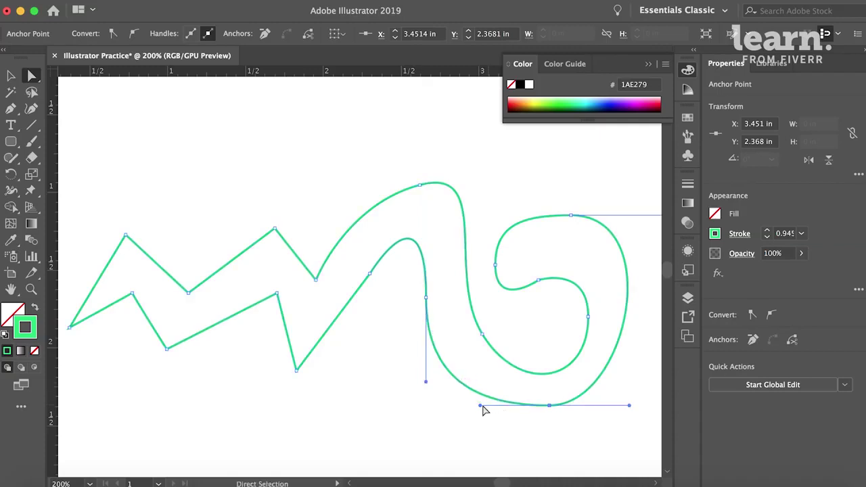
left_click_drag(480, 405, 499, 405)
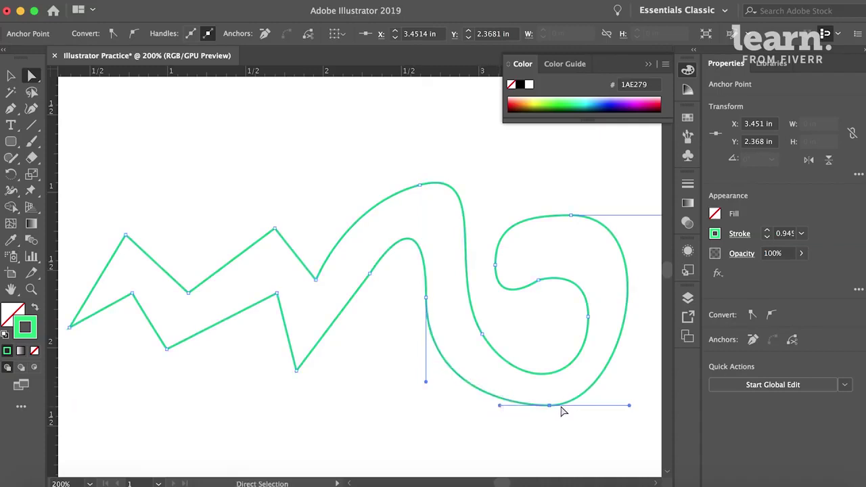
left_click_drag(629, 406, 643, 405)
left_click(539, 279)
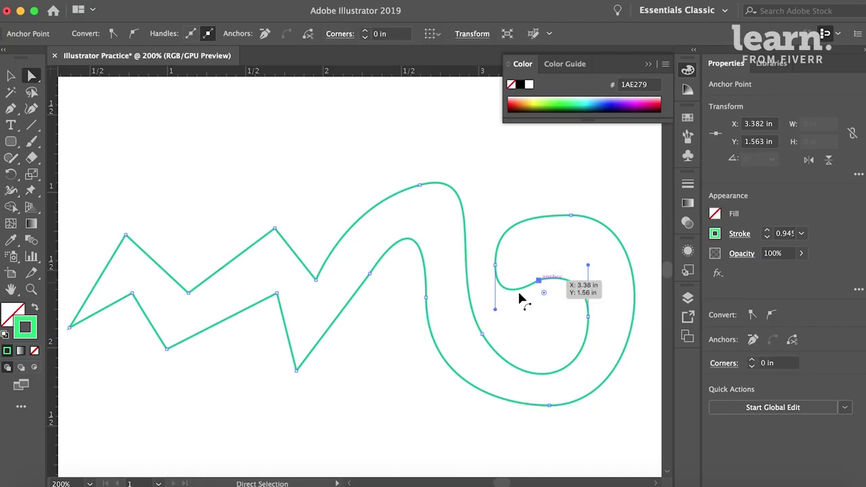
mouse_move(494, 309)
left_mouse_down()
mouse_move(494, 263)
mouse_move(496, 304)
left_mouse_up()
scroll(494, 285, "up", 1)
Select the whole squiggle and swap its colours so the fill turns green
key("super+minus")
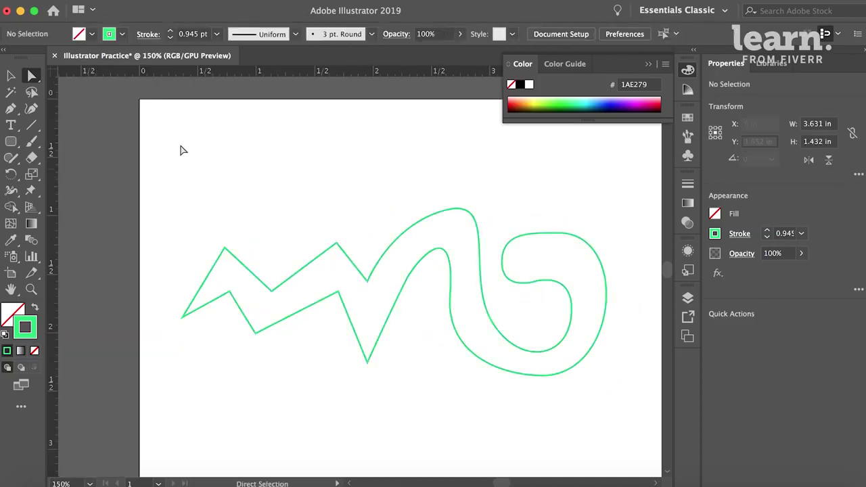
left_click_drag(180, 144, 622, 410)
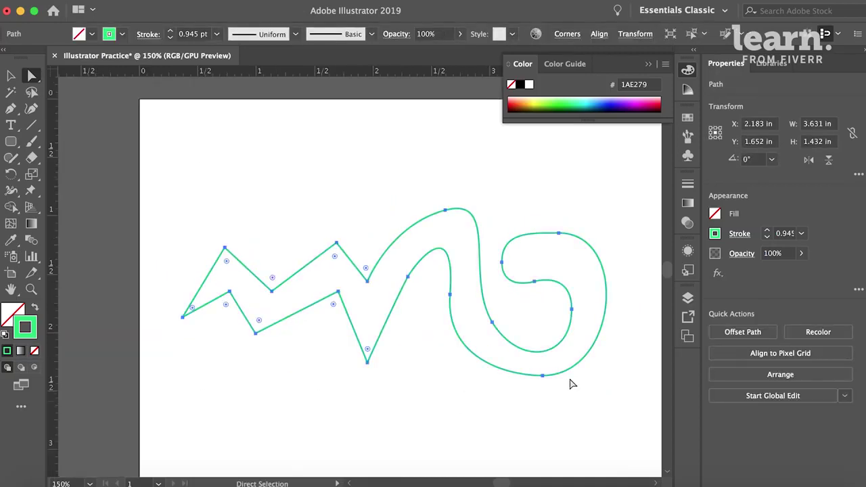
left_click(35, 309)
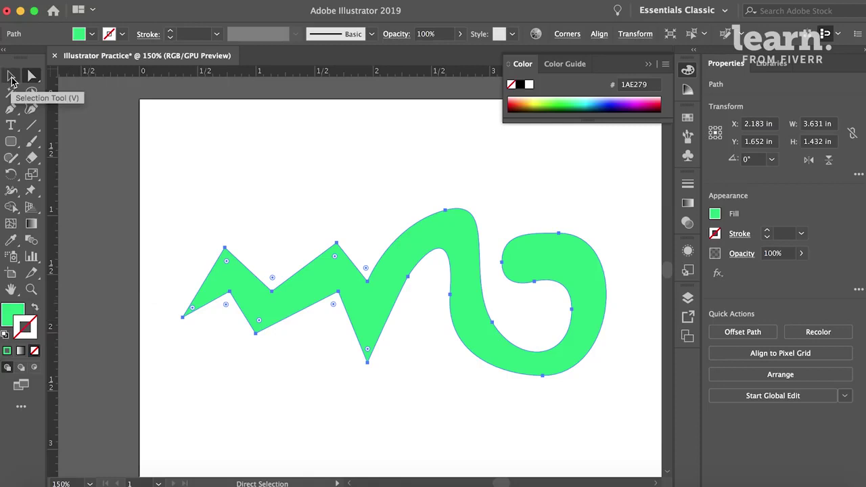
Colour the squiggle's outline cyan #30D1E2
double_click(32, 327)
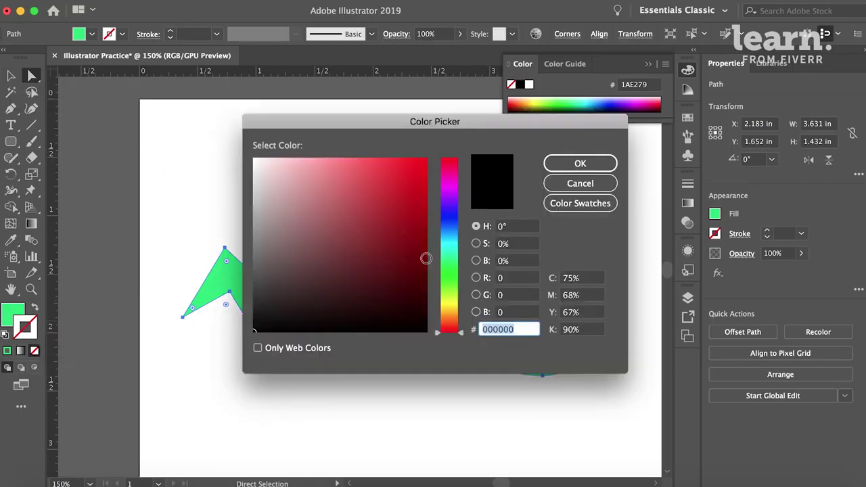
left_click(450, 241)
left_click(420, 158)
left_click(390, 177)
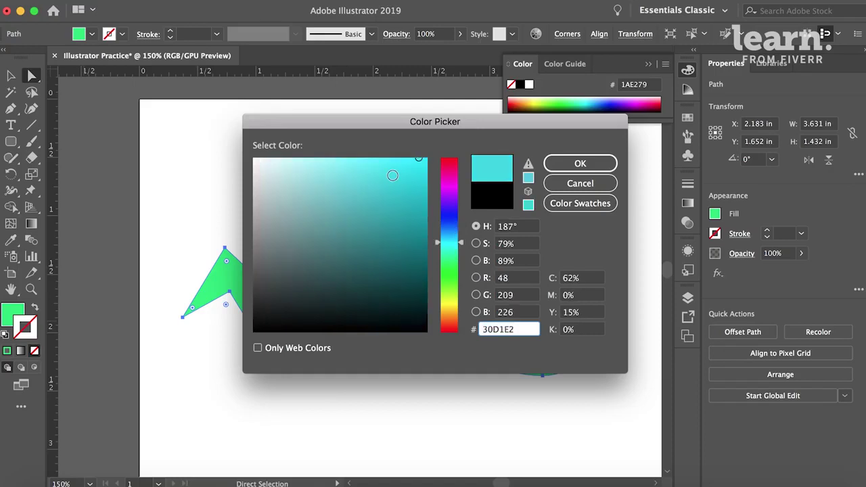
left_click(580, 164)
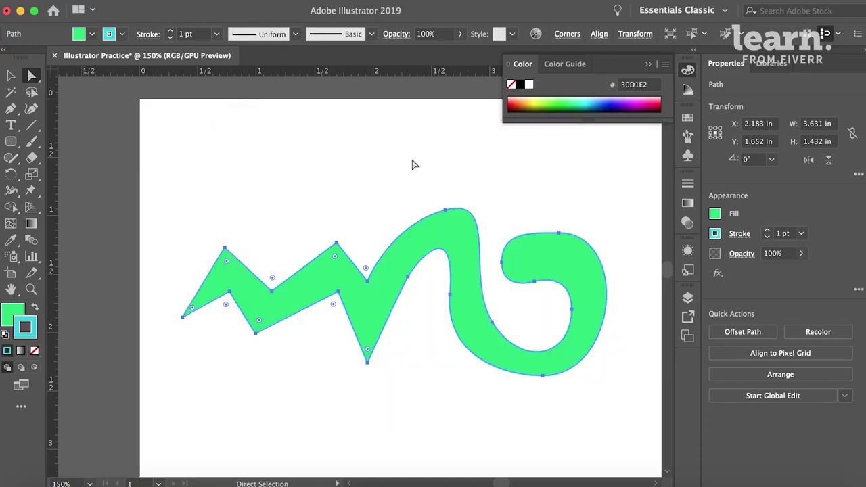
left_click(263, 149)
On an empty artboard, draw a tall thin rectangle near the top centre
key("ctrl+a")
scroll(162, 167, "right", 2)
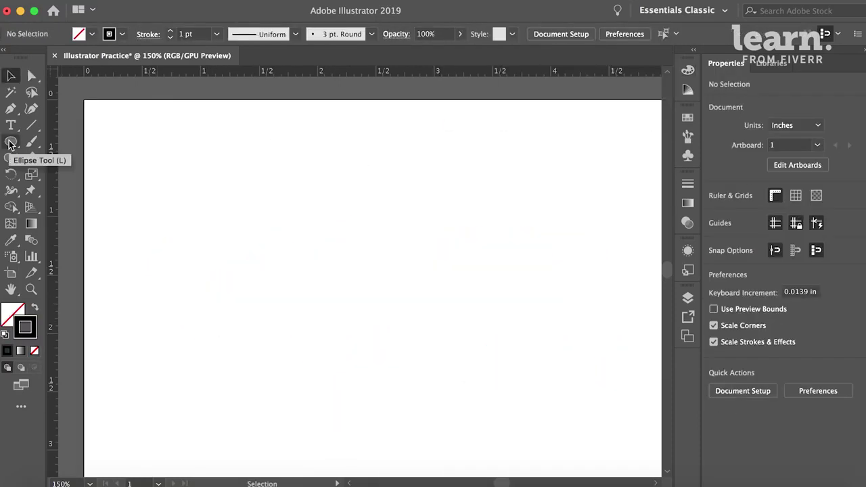
left_click(9, 143)
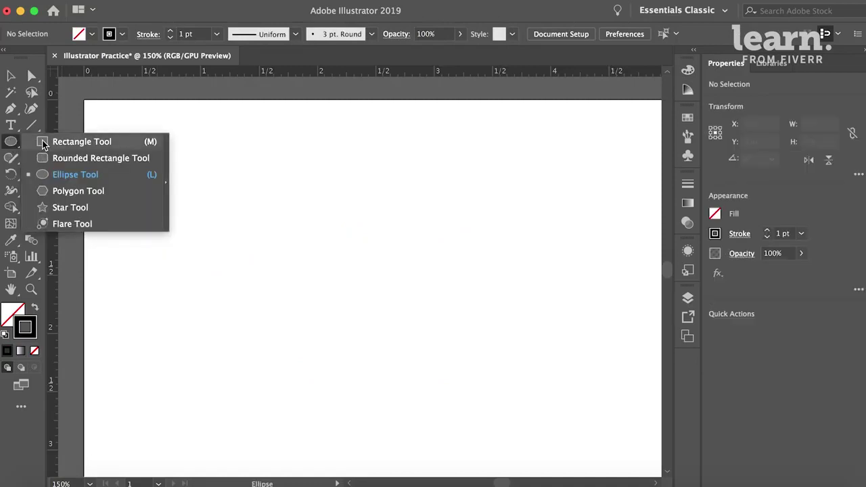
left_click(125, 144)
left_click_drag(315, 144, 358, 271)
Draw a 1.5 in circle overlapping the rectangle's lower end
left_click_drag(11, 141, 54, 174)
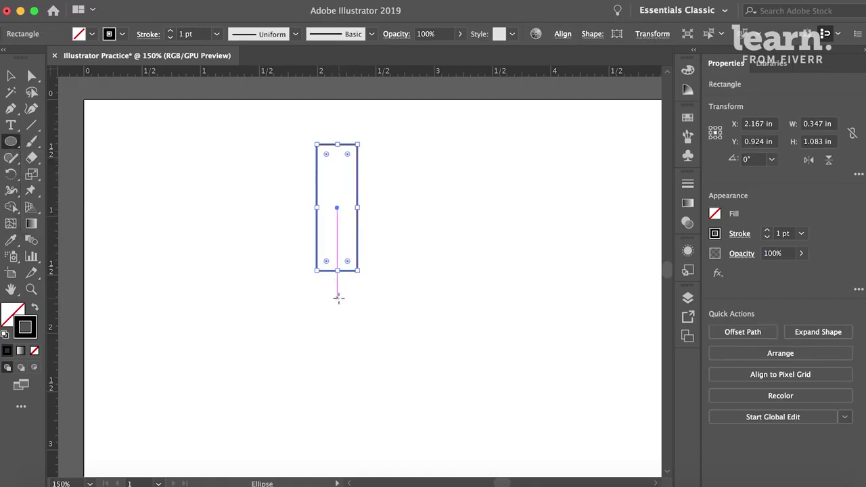
left_click_drag(337, 299, 265, 251)
key("cmd+z")
left_click_drag(338, 312, 273, 224)
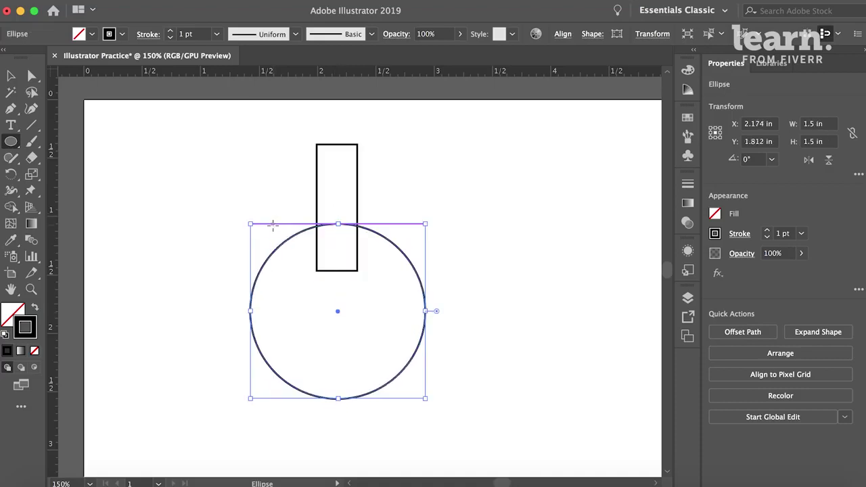
key("shift+m")
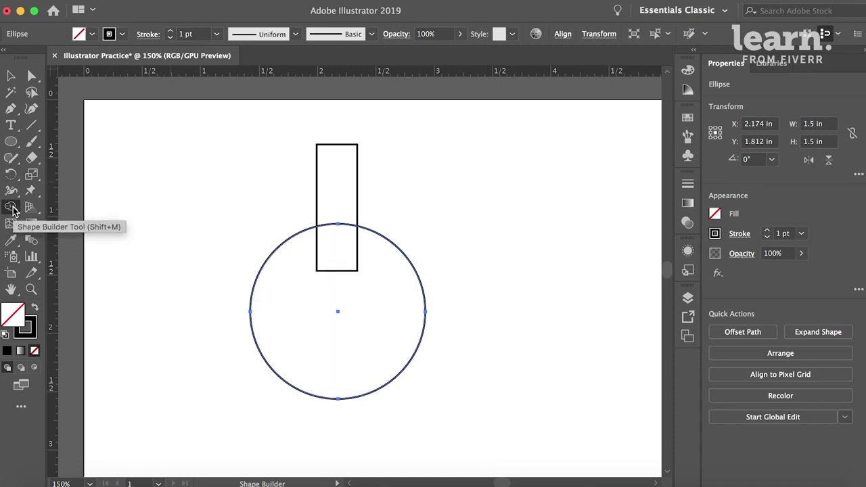
Select both shapes and merge the rectangle into the circle with Shape Builder
left_click(11, 76)
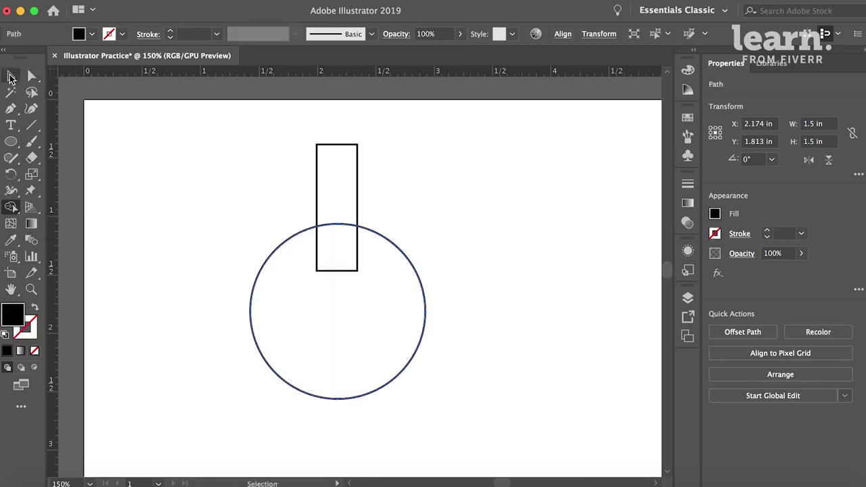
left_click_drag(244, 144, 449, 338)
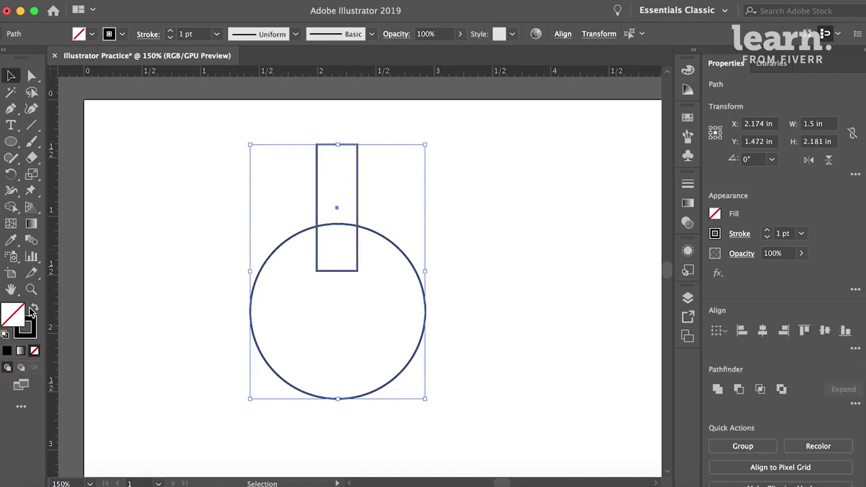
key("shift+m")
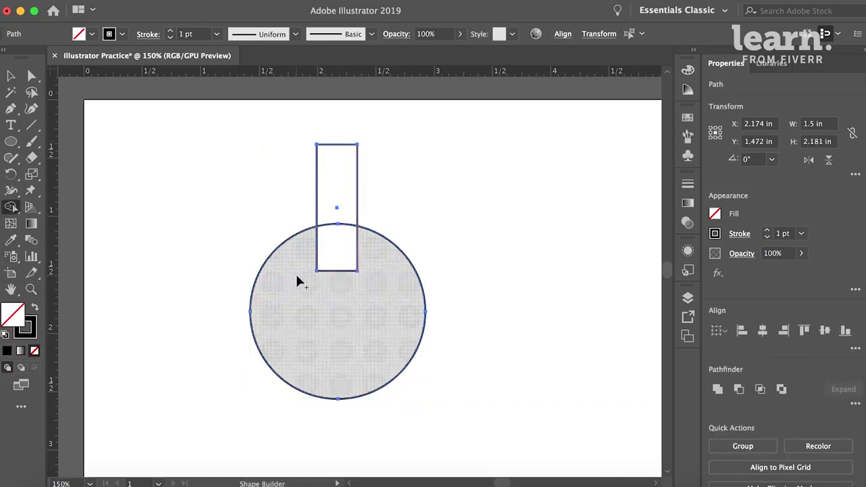
left_click(296, 274)
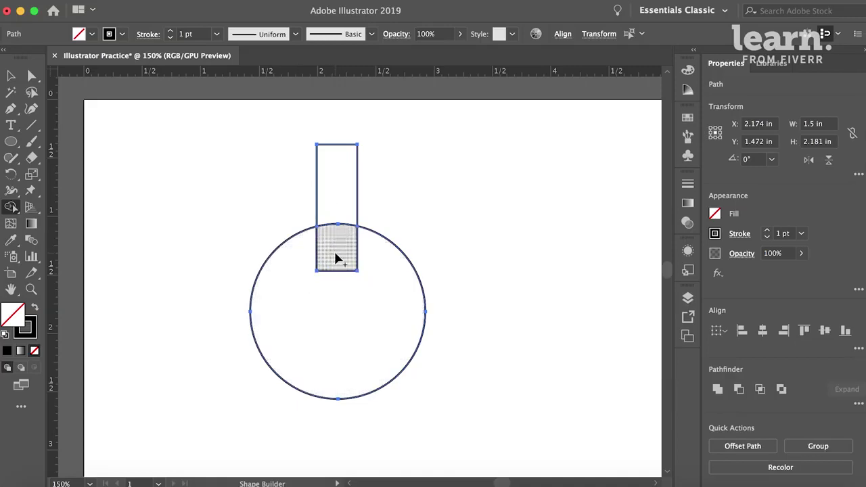
left_click_drag(337, 252, 296, 312)
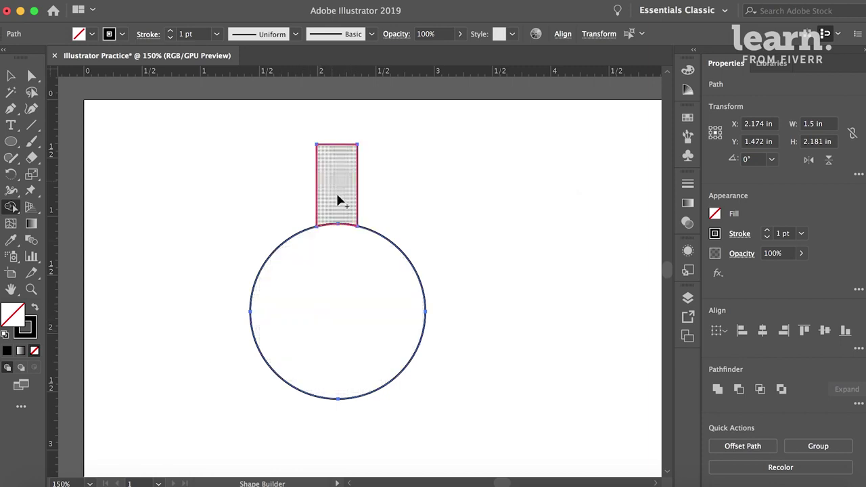
left_click_drag(331, 180, 335, 274)
left_click_drag(328, 308, 327, 315)
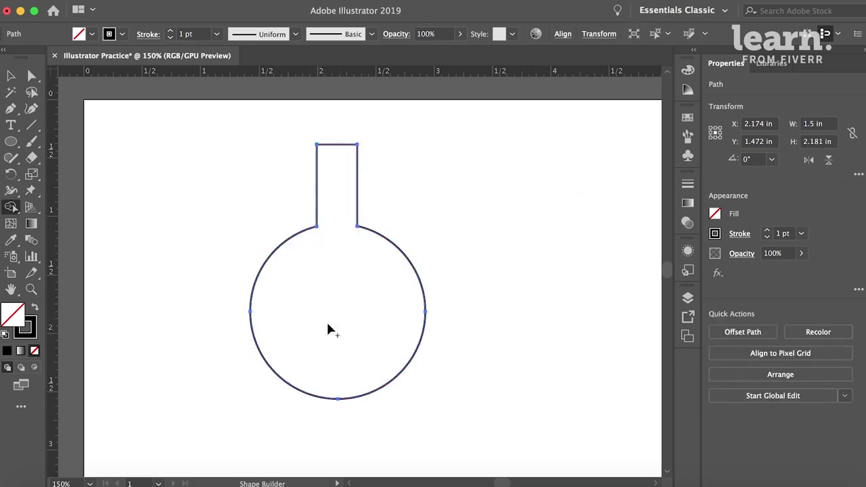
Fill the shapes pinkish red, undoing the final merge
double_click(12, 314)
left_click(362, 172)
key("Return")
mouse_move(297, 270)
left_mouse_down()
mouse_move(361, 302)
mouse_move(333, 179)
left_mouse_up()
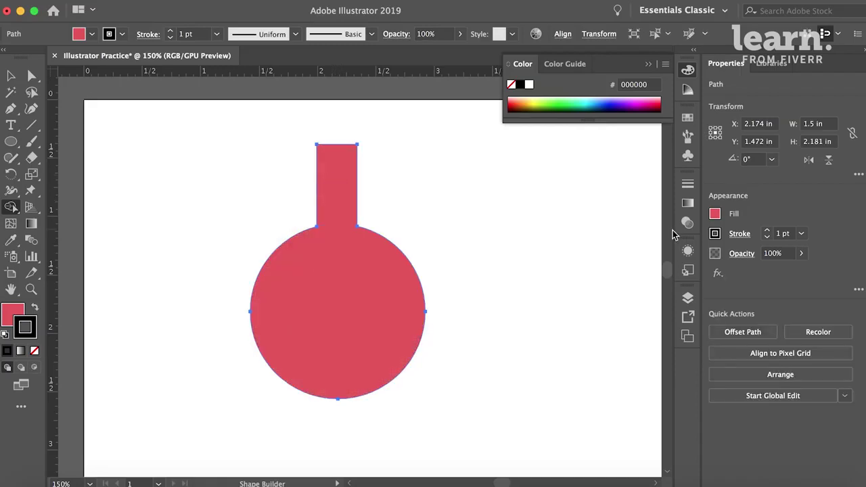
key("super+z")
Cut out the overlapping square between rectangle and circle, then select both outlined shapes
key("super+equal")
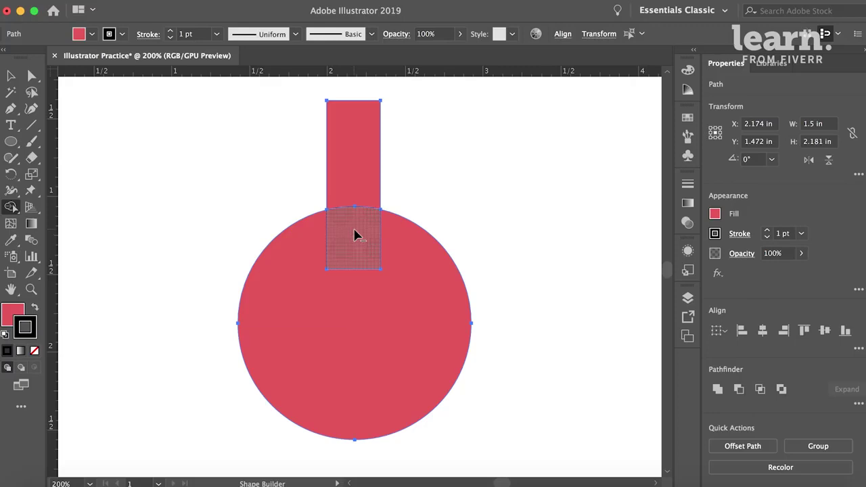
left_click(355, 234, "alt")
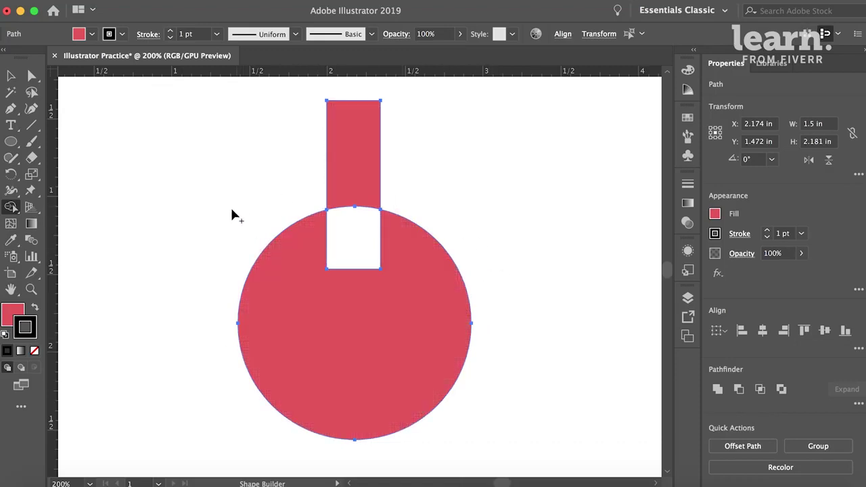
left_click(11, 76)
left_click_drag(212, 151, 443, 329)
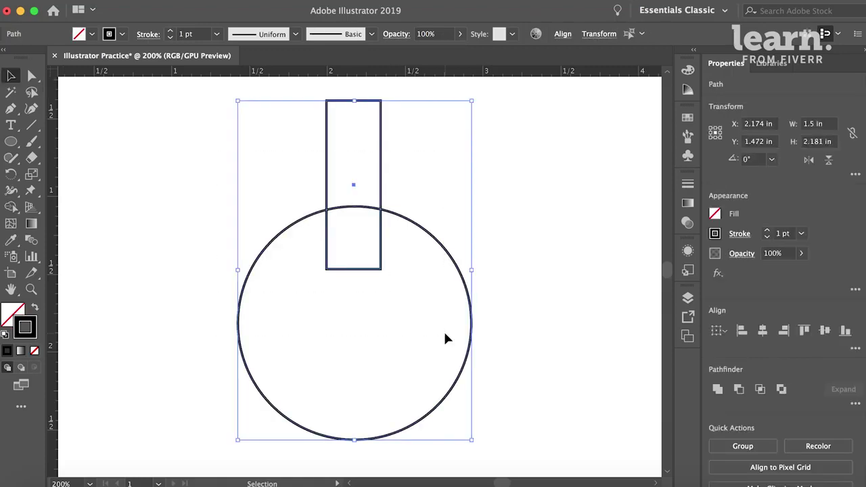
Apply a 0.125 in Round Corners effect to the thin rectangle
left_click(144, 125)
left_click(328, 121)
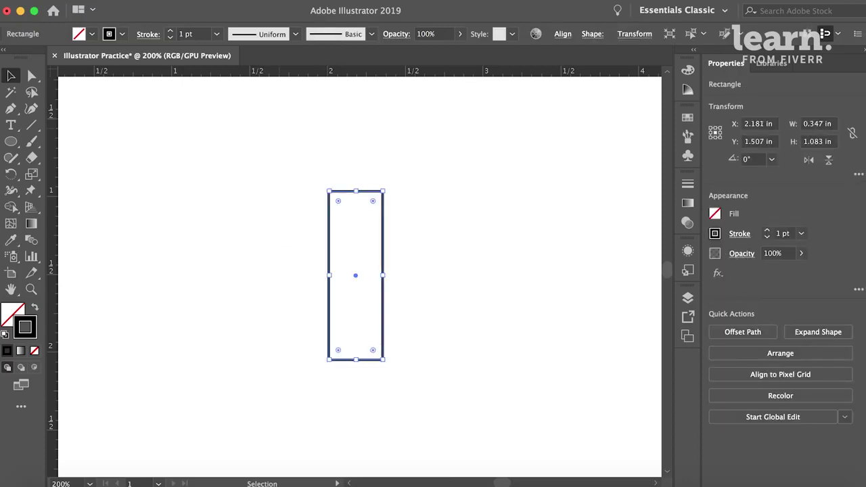
left_click(277, 7)
mouse_move(299, 184)
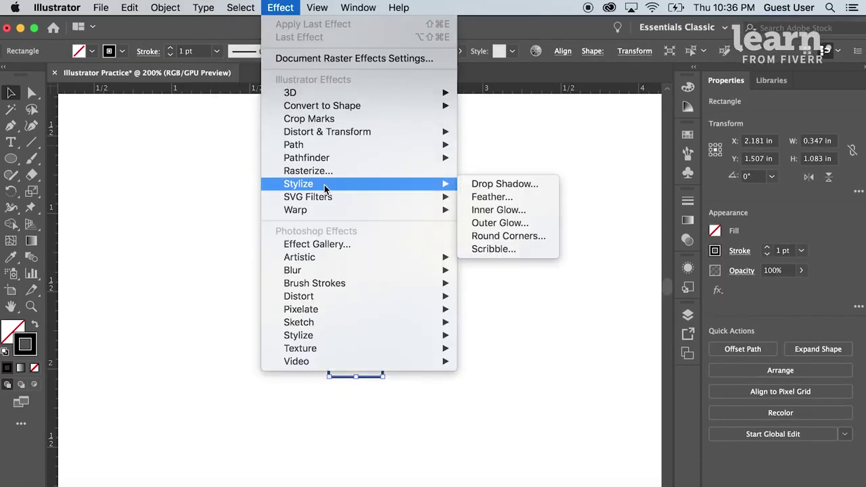
left_click(504, 236)
left_click(474, 251)
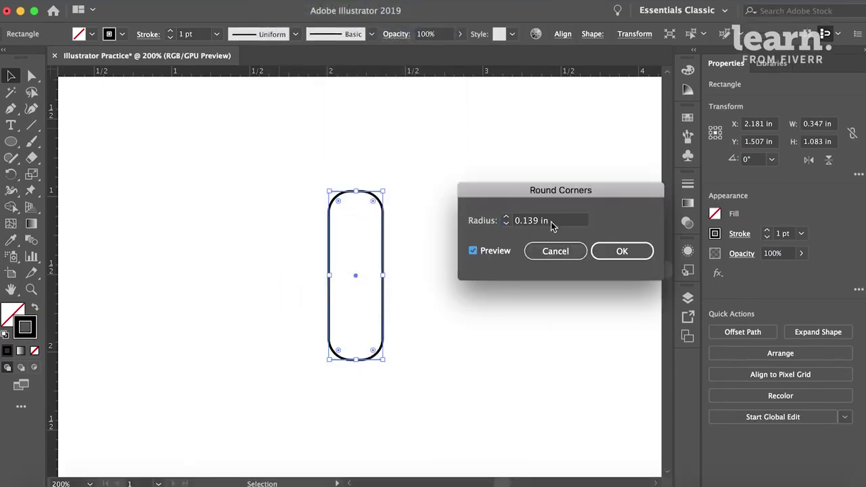
left_click(508, 216)
left_click(507, 218)
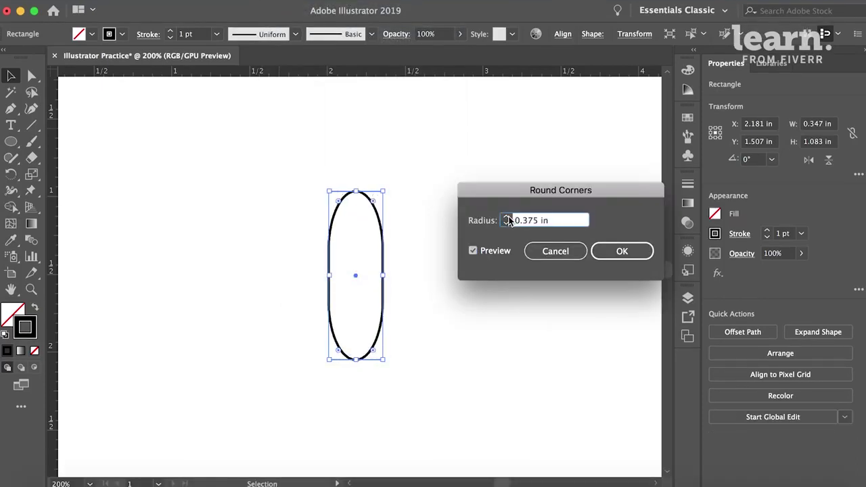
left_click(507, 223)
left_click(507, 224)
left_click(621, 251)
left_click(332, 172)
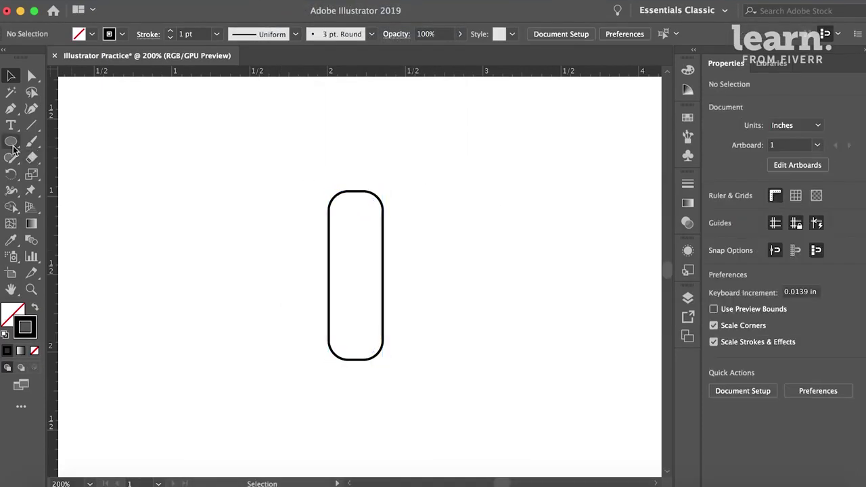
Draw a larger 0.625 × 1.708 in rounded rectangle to the right
left_click(11, 141)
left_click(50, 157)
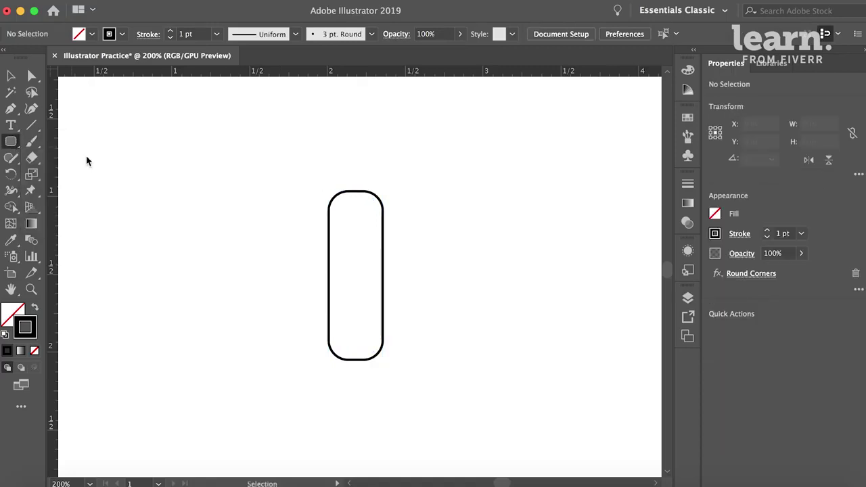
left_click_drag(422, 160, 520, 426)
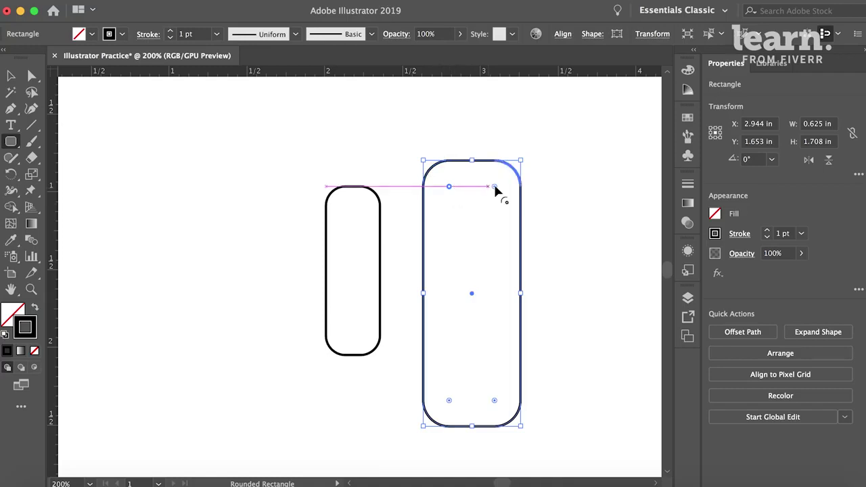
Tighten both rectangles' corners, reducing the larger one's radius to 0.05 in
left_click_drag(494, 184, 513, 171)
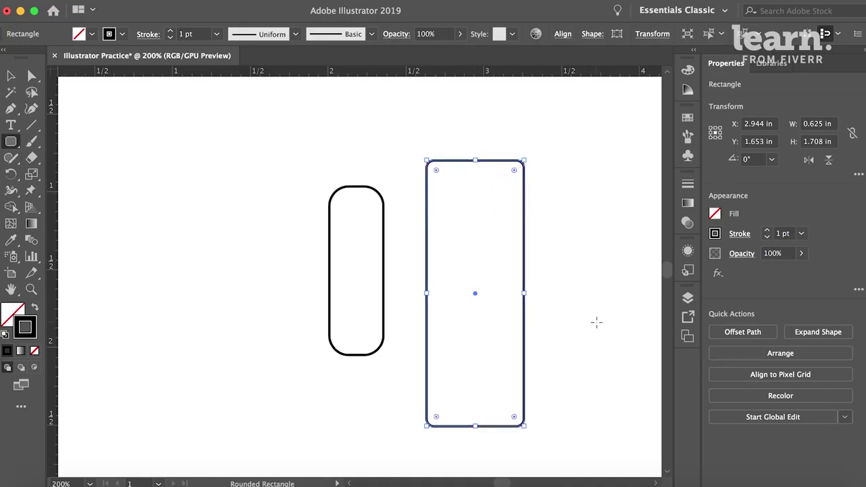
left_click(32, 75)
left_click(133, 112)
left_click(428, 163)
left_click(363, 137)
left_click(333, 206)
left_click_drag(334, 209, 361, 240)
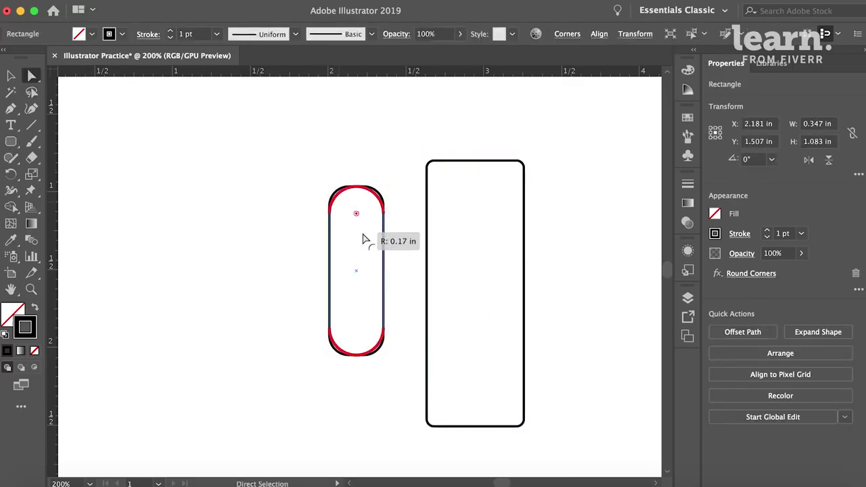
key("shift+l")
left_click(240, 161)
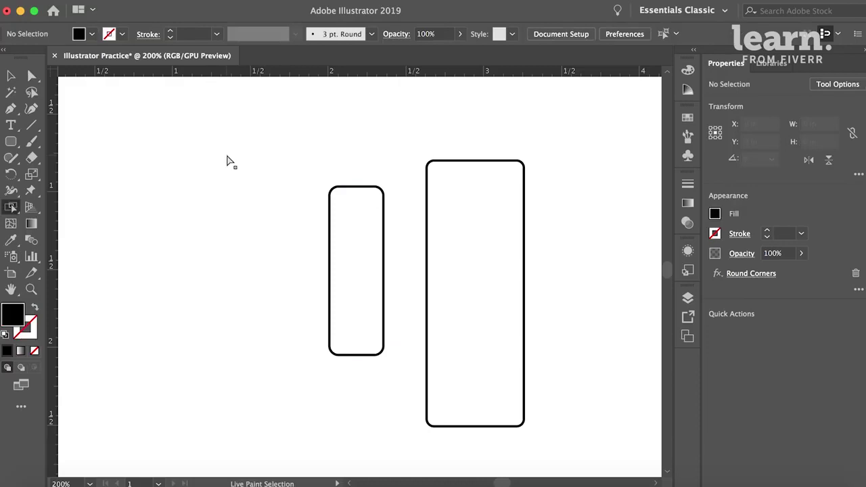
left_click(11, 141)
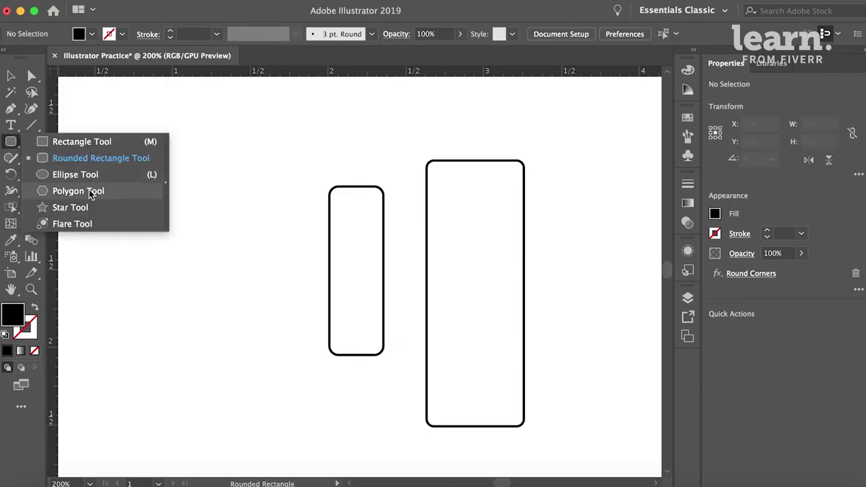
Create a black 8-sided polygon, scale it to about 1.5 in and move it left
left_click(90, 194)
left_click_drag(117, 153, 184, 190)
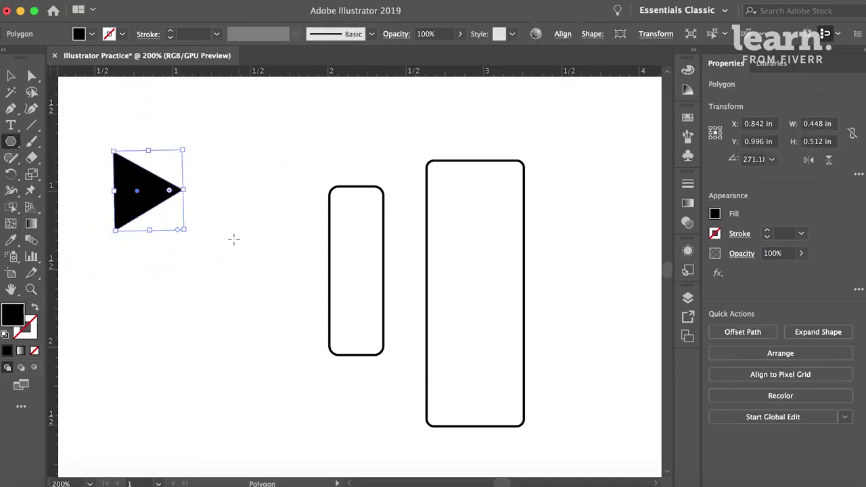
key("Delete")
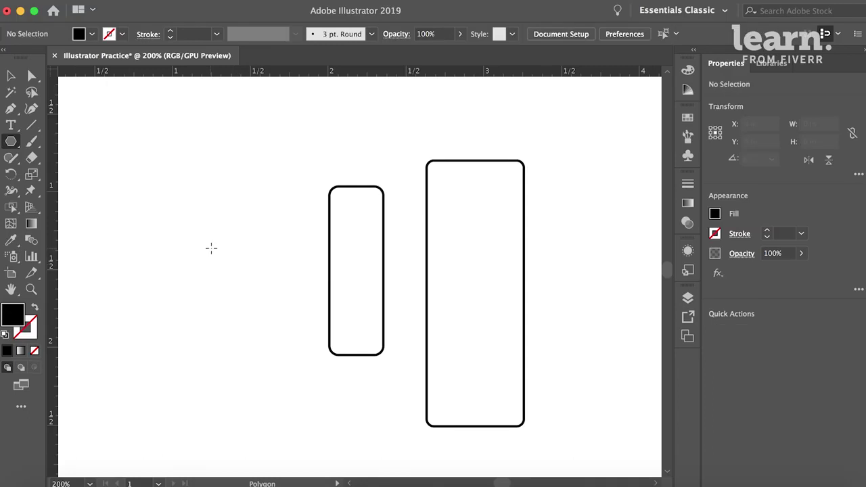
left_click(211, 248)
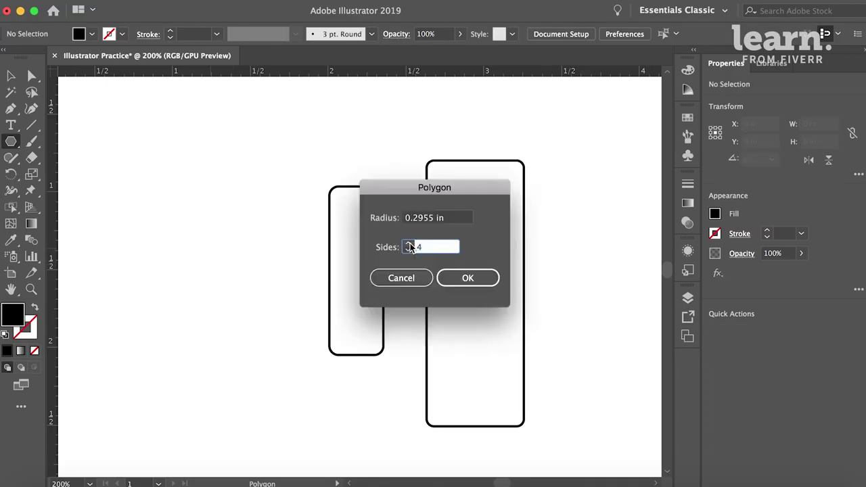
type("8")
left_click(467, 277)
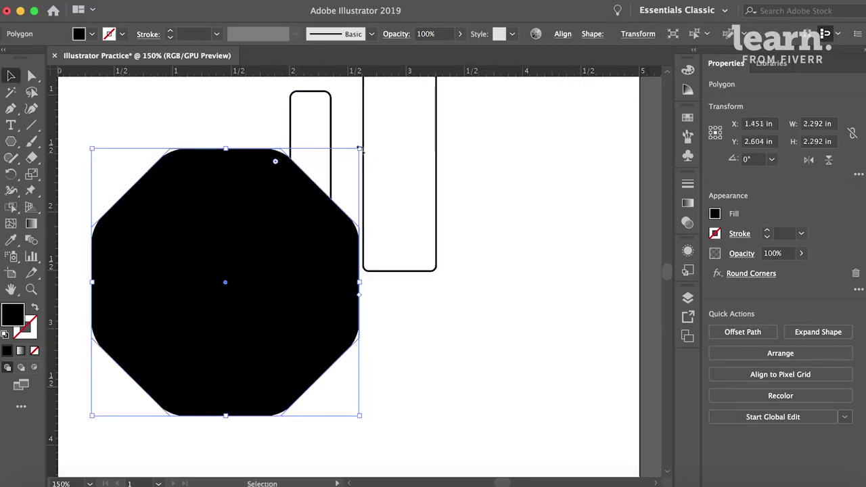
left_click_drag(360, 149, 318, 190)
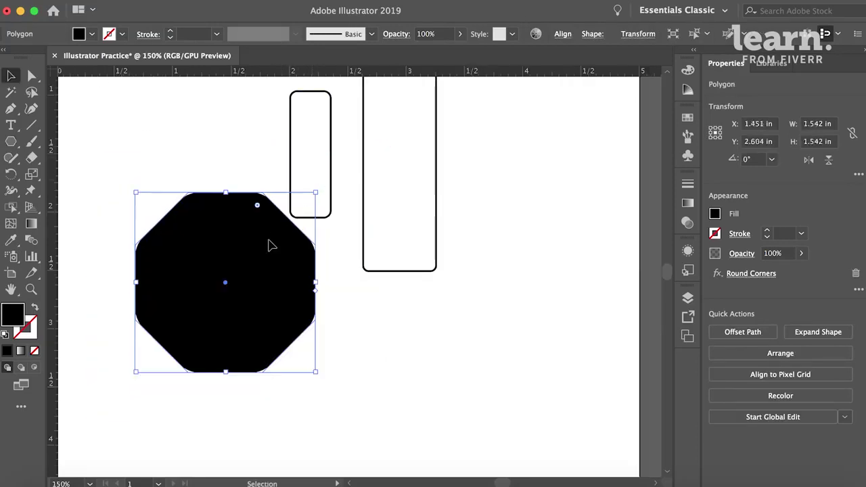
left_click_drag(271, 246, 251, 208)
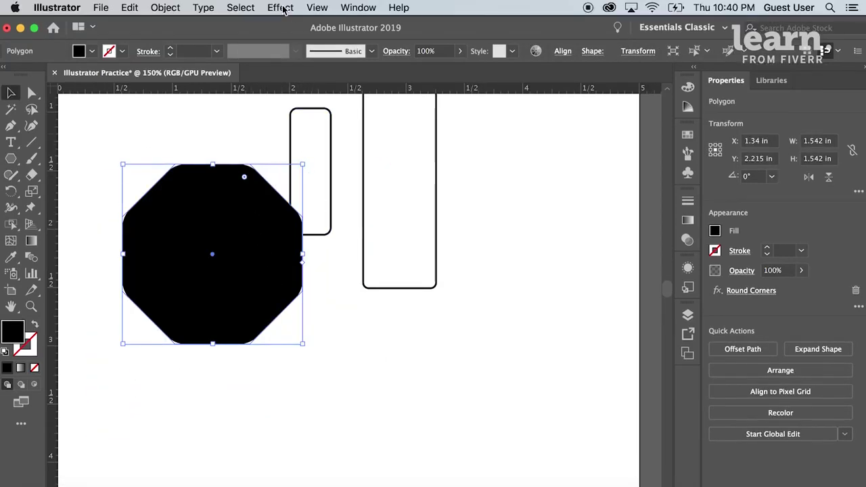
left_click(280, 8)
mouse_move(317, 7)
mouse_move(280, 7)
mouse_move(338, 207)
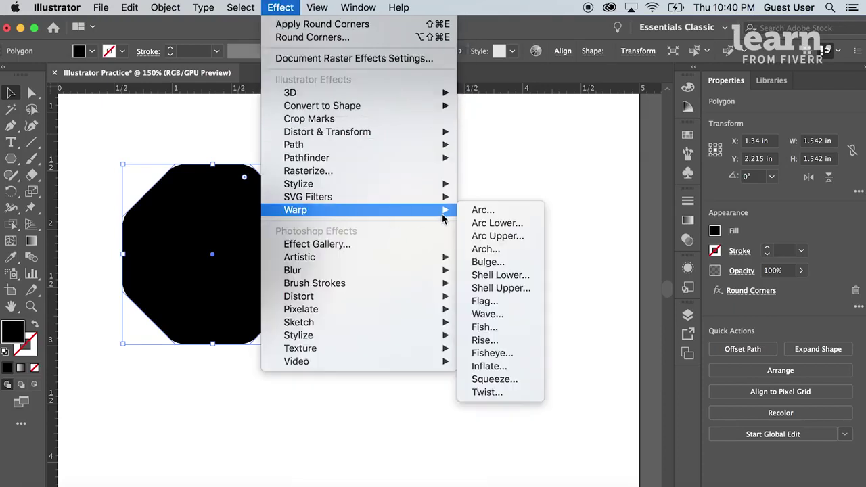
left_click(484, 212)
left_click(317, 316)
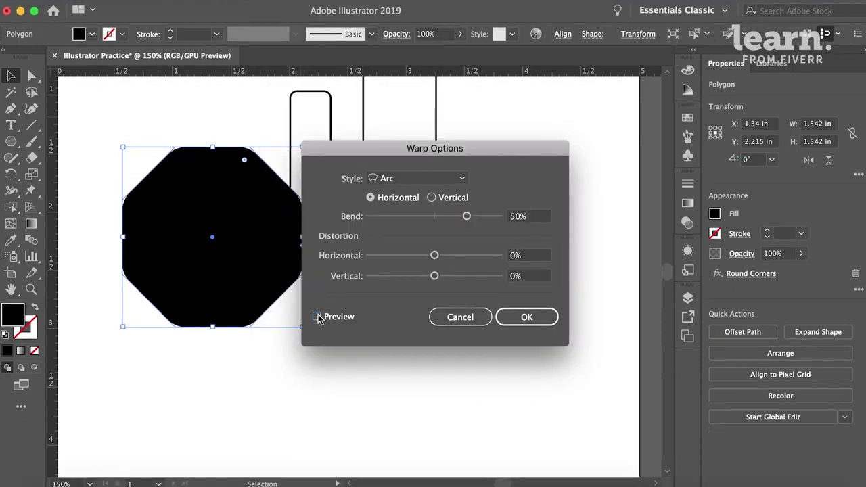
left_click_drag(433, 201, 547, 214)
left_click(545, 210)
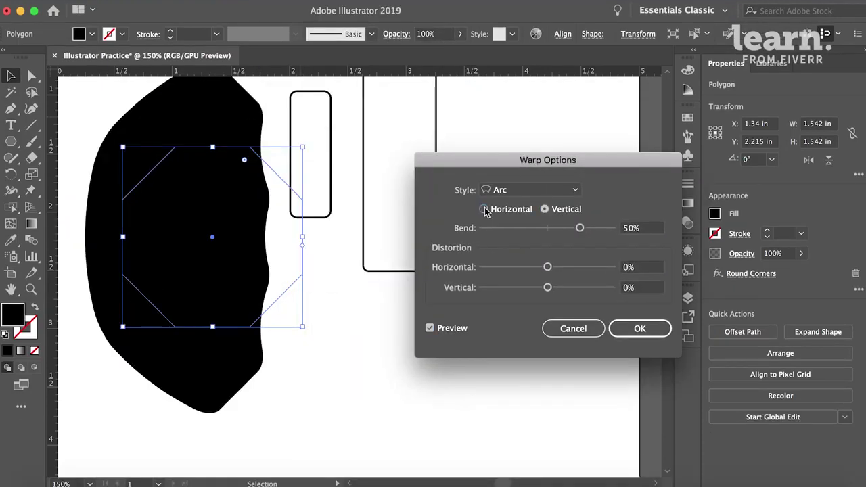
left_click(484, 210)
left_click(499, 189)
left_click(522, 218)
left_click(520, 192)
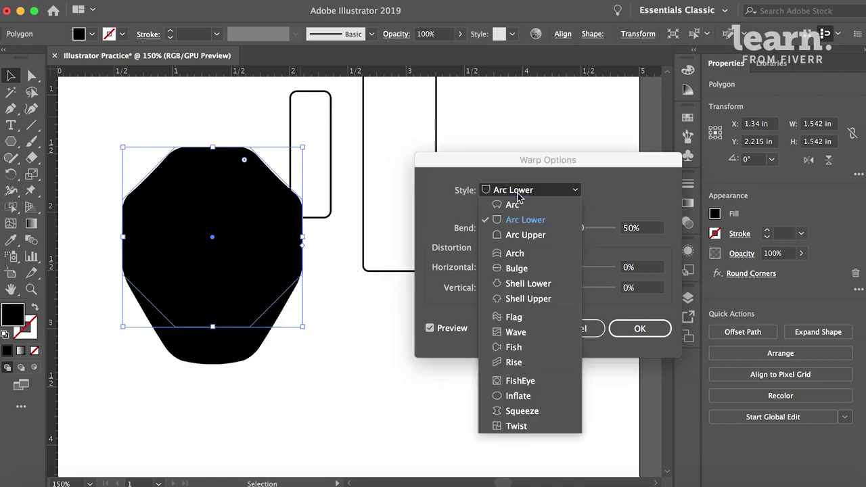
left_click(524, 254)
left_click(523, 192)
left_click(516, 316)
key("Down")
key("Down")
left_click(528, 190)
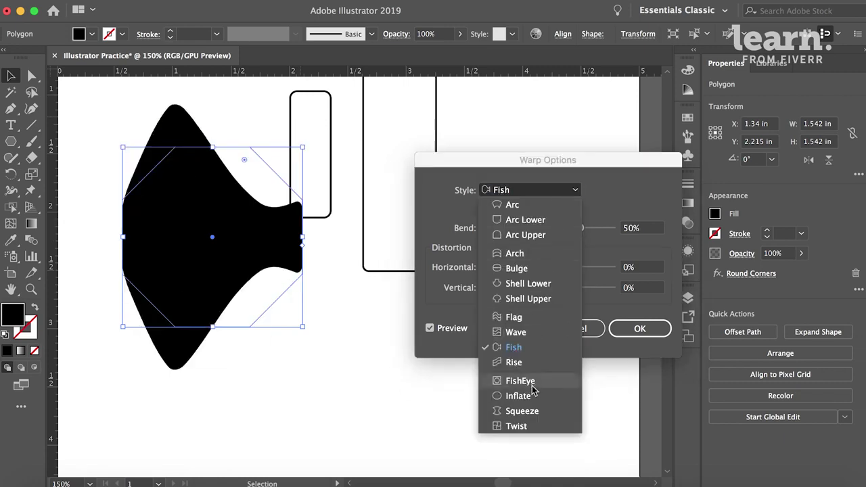
left_click(524, 405)
mouse_move(579, 228)
left_mouse_down()
mouse_move(514, 229)
mouse_move(592, 228)
left_mouse_up()
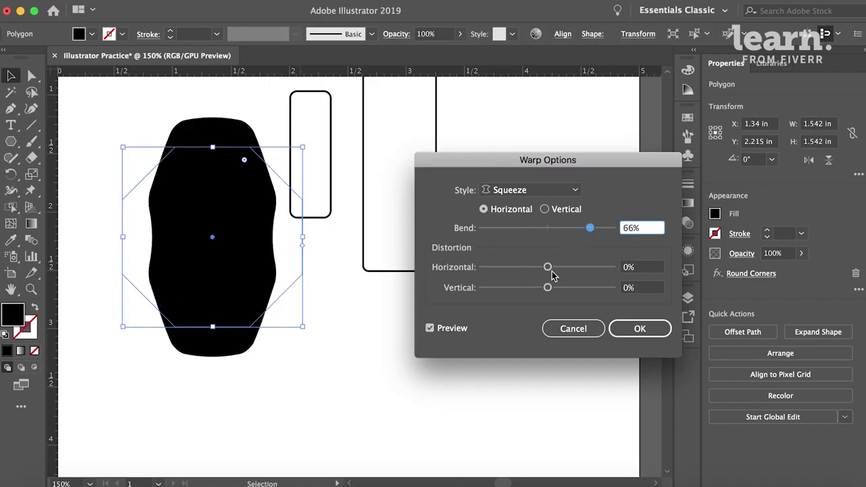
left_click_drag(547, 267, 566, 269)
left_click_drag(548, 287, 607, 287)
left_click_drag(491, 166, 430, 128)
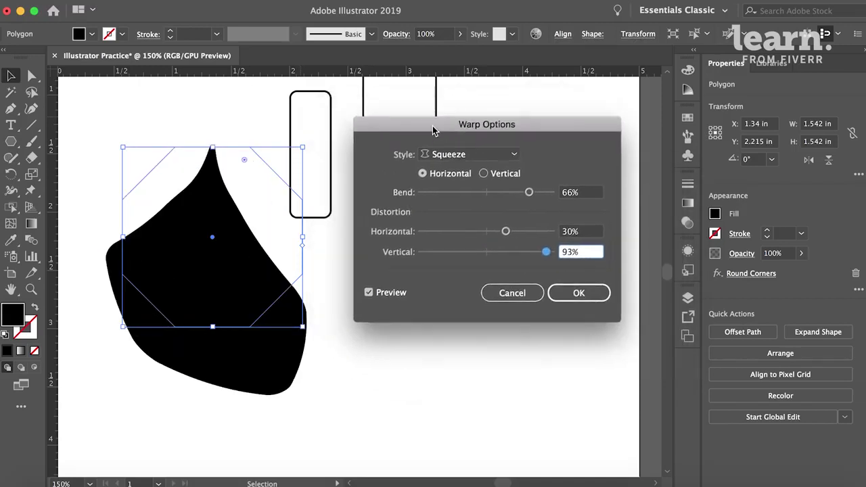
left_click(509, 292)
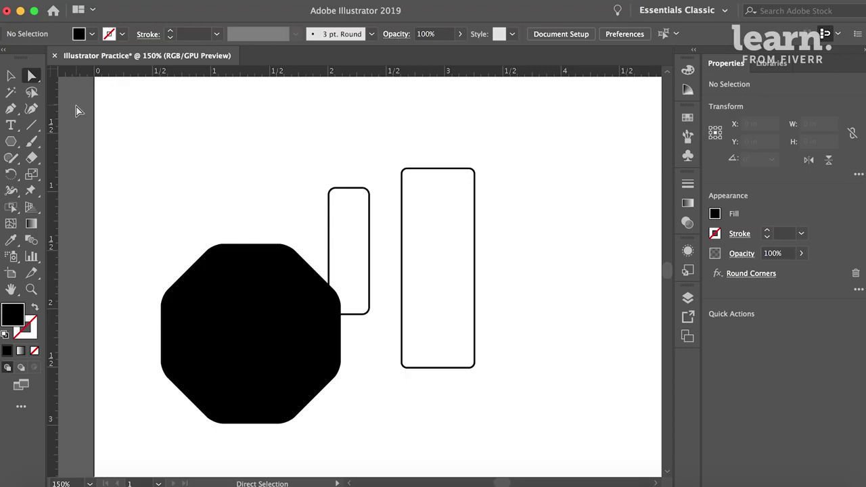
scroll(168, 143, "up", 3)
scroll(168, 142, "right", 3)
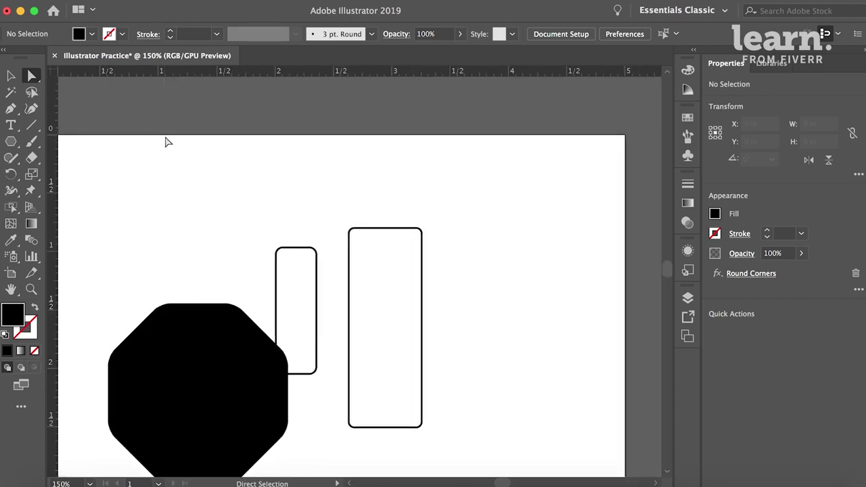
scroll(168, 143, "down", 5)
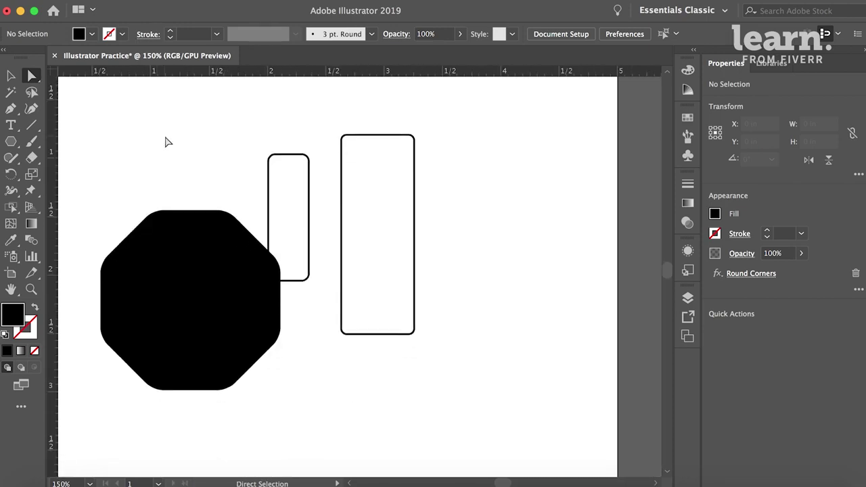